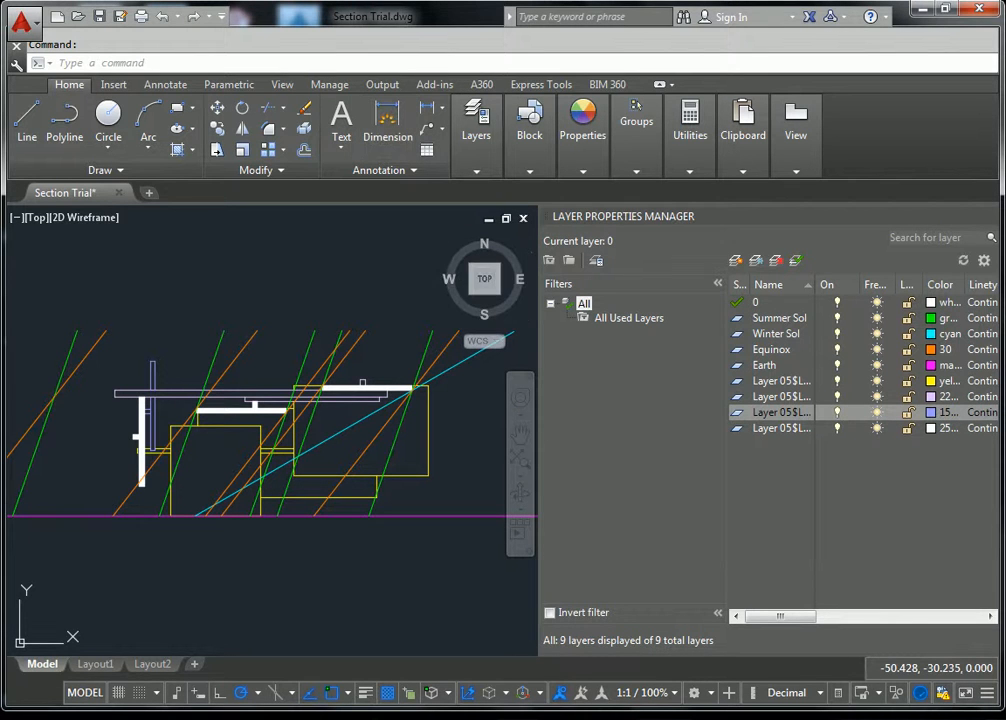
Open Layout1 and shrink the Layer Properties Manager to give the sheet more room
{"action": "mouse_move", "coordinate": [98, 670]}
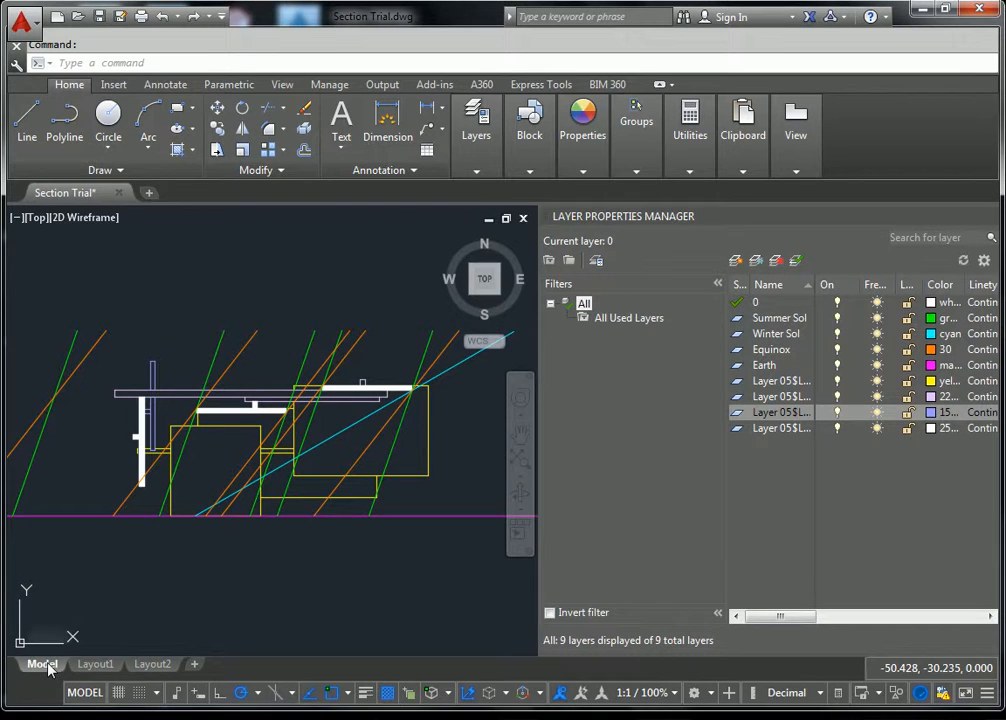
{"action": "left_click", "coordinate": [97, 665]}
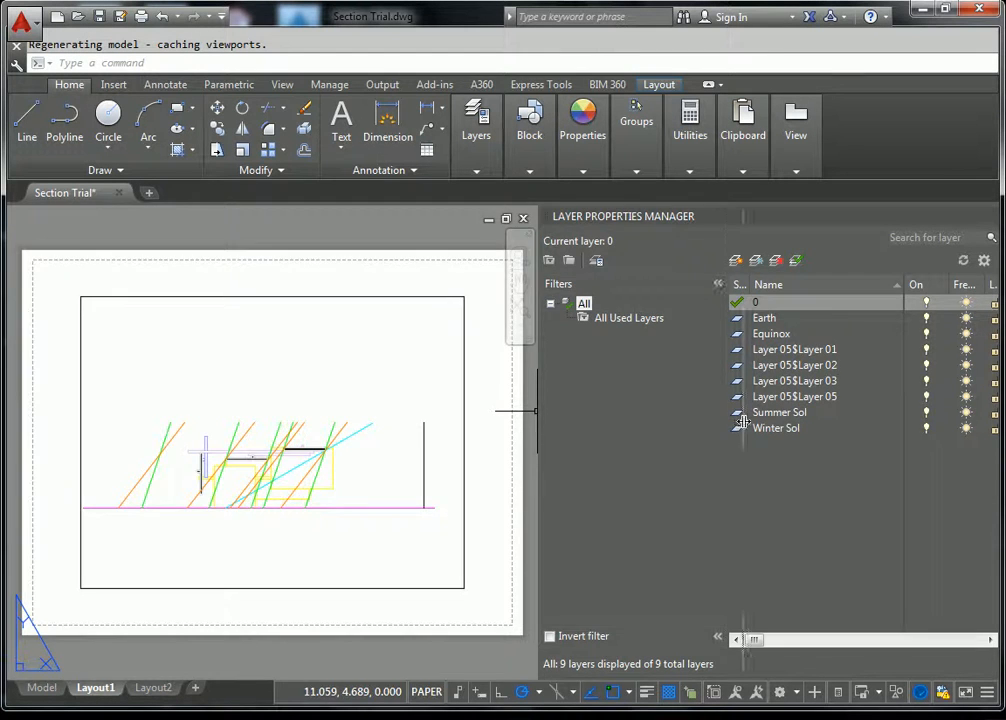
{"action": "left_click_drag", "start_coordinate": [725, 420], "coordinate": [745, 421]}
{"action": "scroll", "coordinate": [412, 425], "scroll_direction": "up", "scroll_amount": 2}
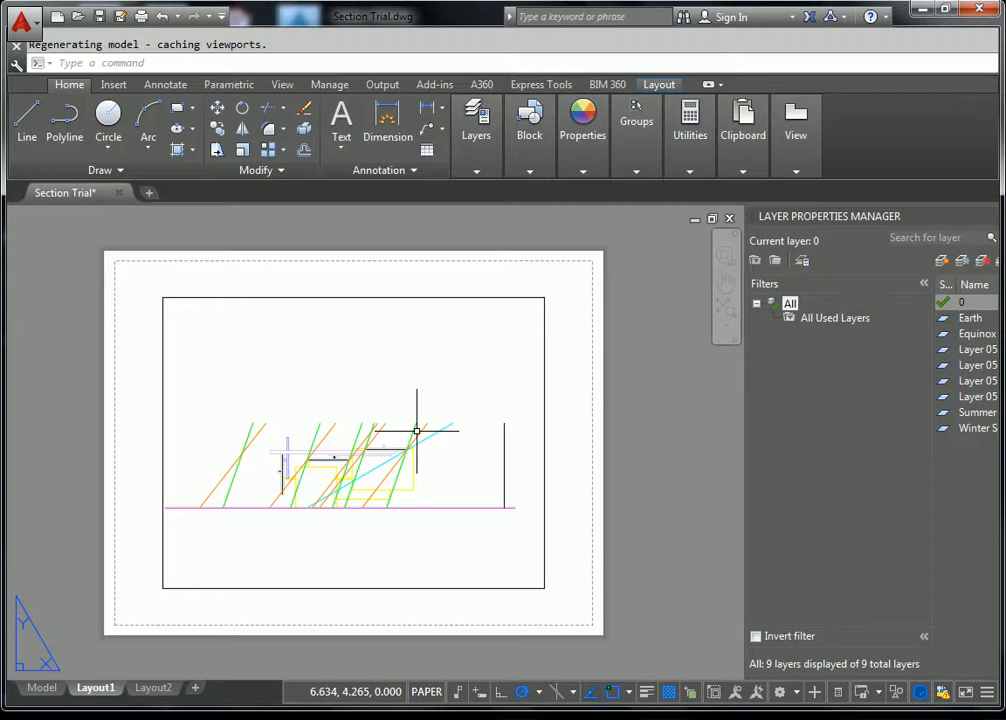
Resize the Layout1 viewport by stretching its upper-right corner, ending slightly smaller within the sheet
{"action": "left_click", "coordinate": [577, 283]}
{"action": "left_click", "coordinate": [536, 315]}
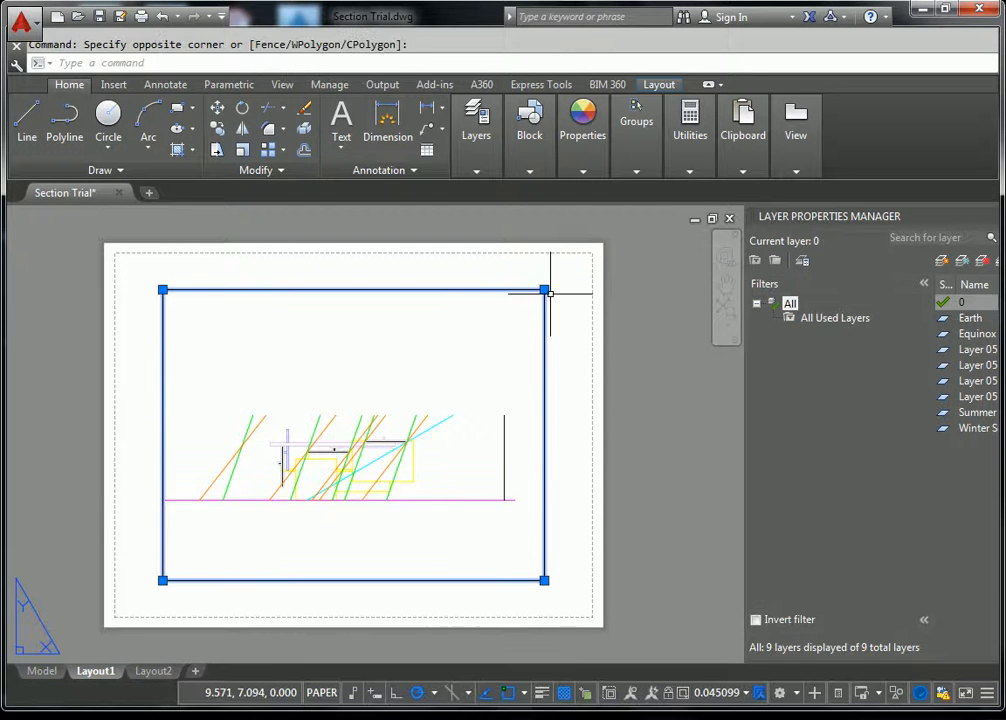
{"action": "left_click", "coordinate": [544, 289]}
{"action": "left_click", "coordinate": [497, 336]}
{"action": "left_click", "coordinate": [497, 337]}
{"action": "left_click", "coordinate": [561, 297]}
{"action": "left_click", "coordinate": [561, 298]}
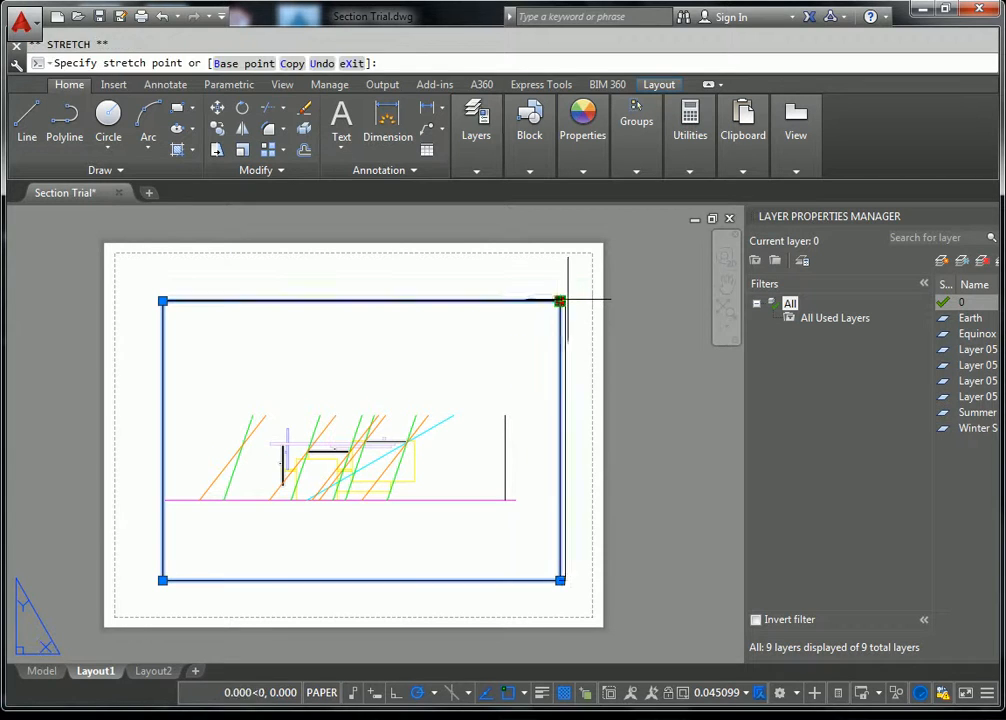
{"action": "left_click", "coordinate": [632, 282]}
{"action": "left_click", "coordinate": [631, 282]}
{"action": "left_click", "coordinate": [515, 313]}
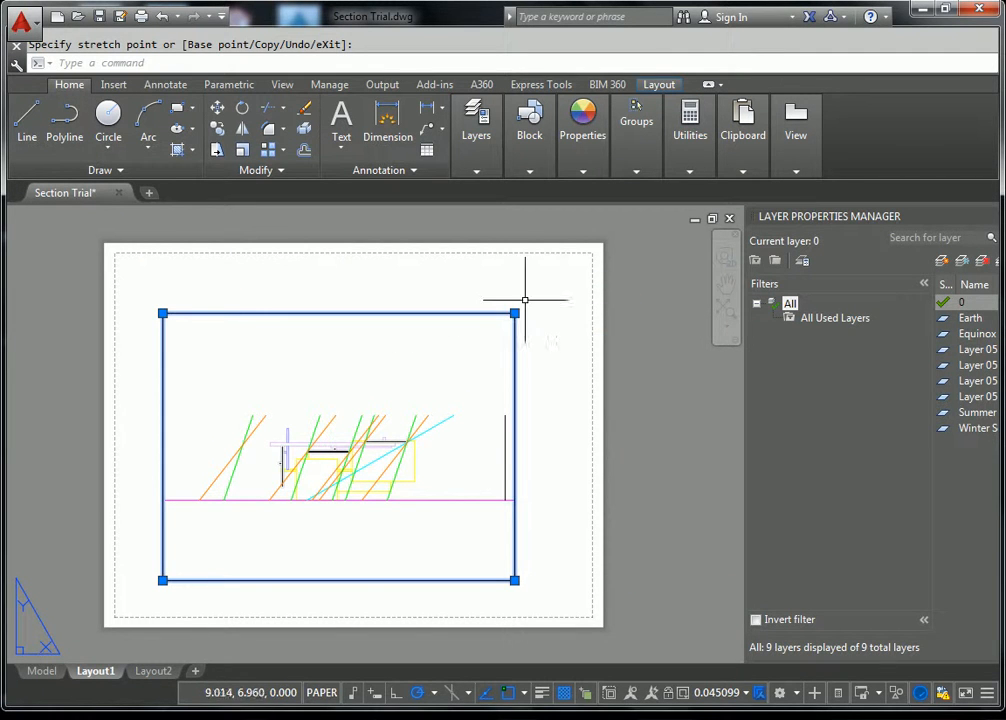
{"action": "key", "text": "Escape"}
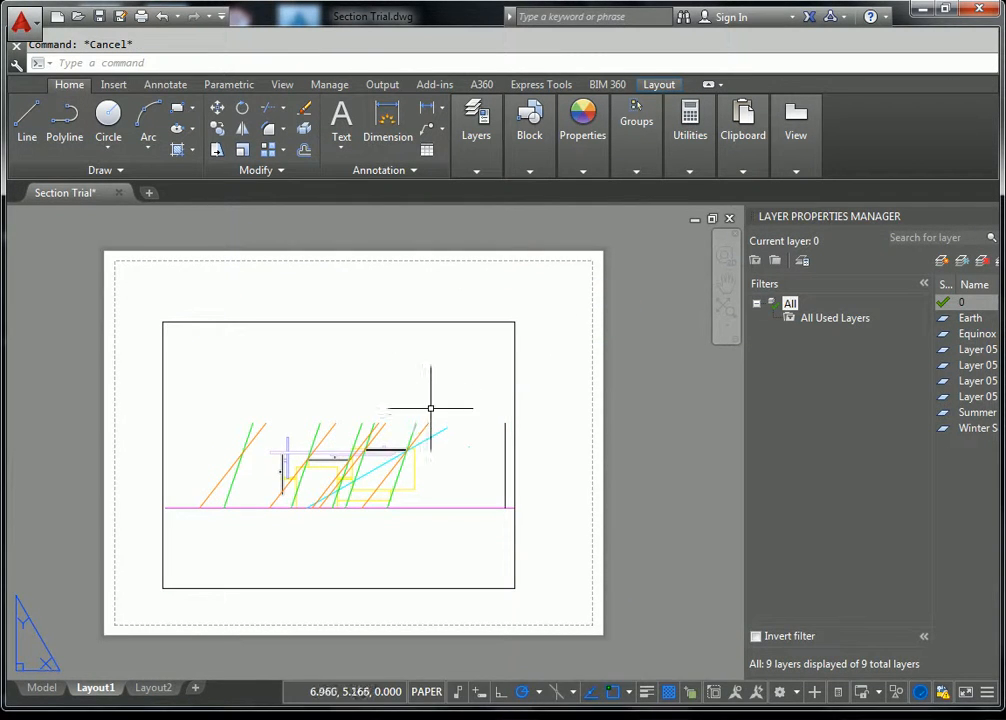
Activate the viewport's model space and shift the section drawing within its frame
{"action": "left_click", "coordinate": [424, 376]}
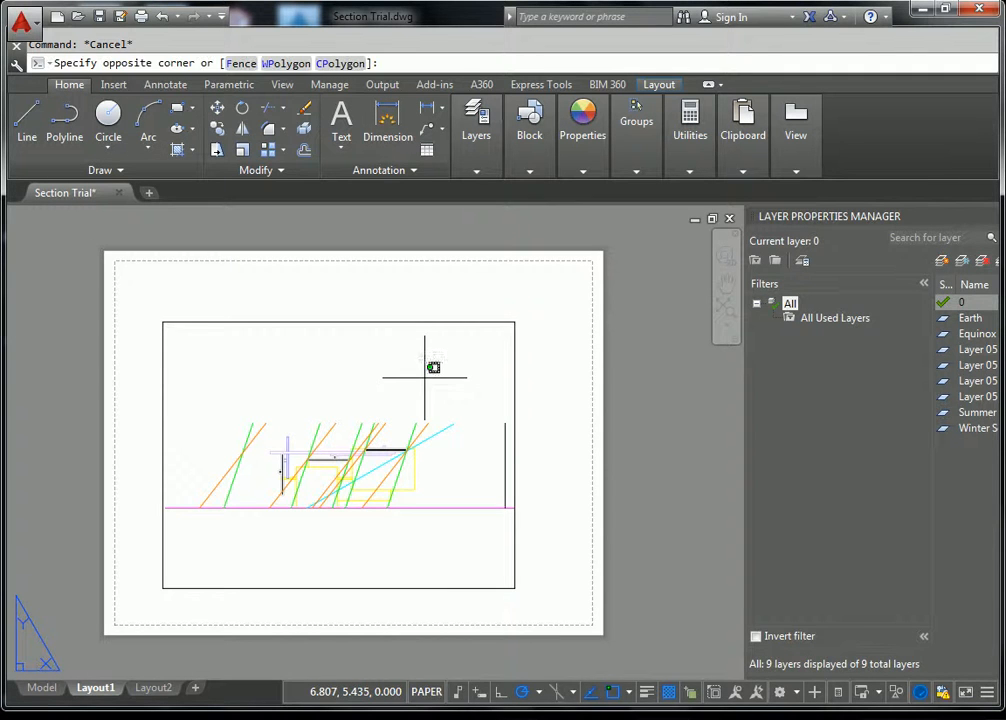
{"action": "double_click", "coordinate": [424, 376]}
{"action": "left_click", "coordinate": [478, 377]}
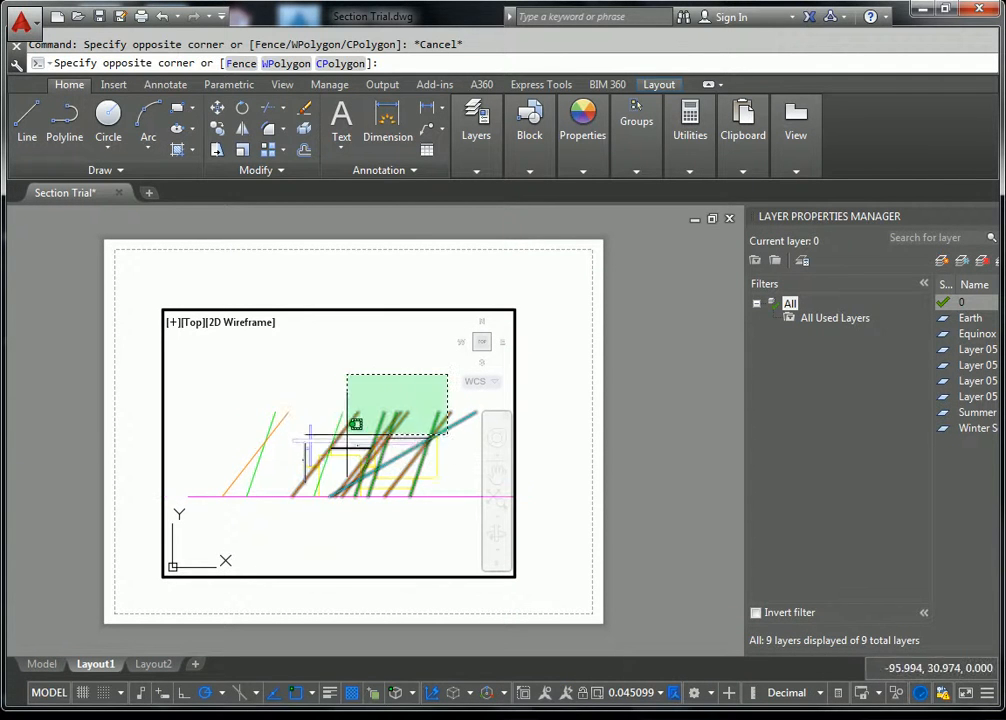
{"action": "left_click", "coordinate": [332, 422]}
{"action": "key", "text": "Escape"}
{"action": "middle_click_drag", "start_coordinate": [400, 341], "coordinate": [370, 337]}
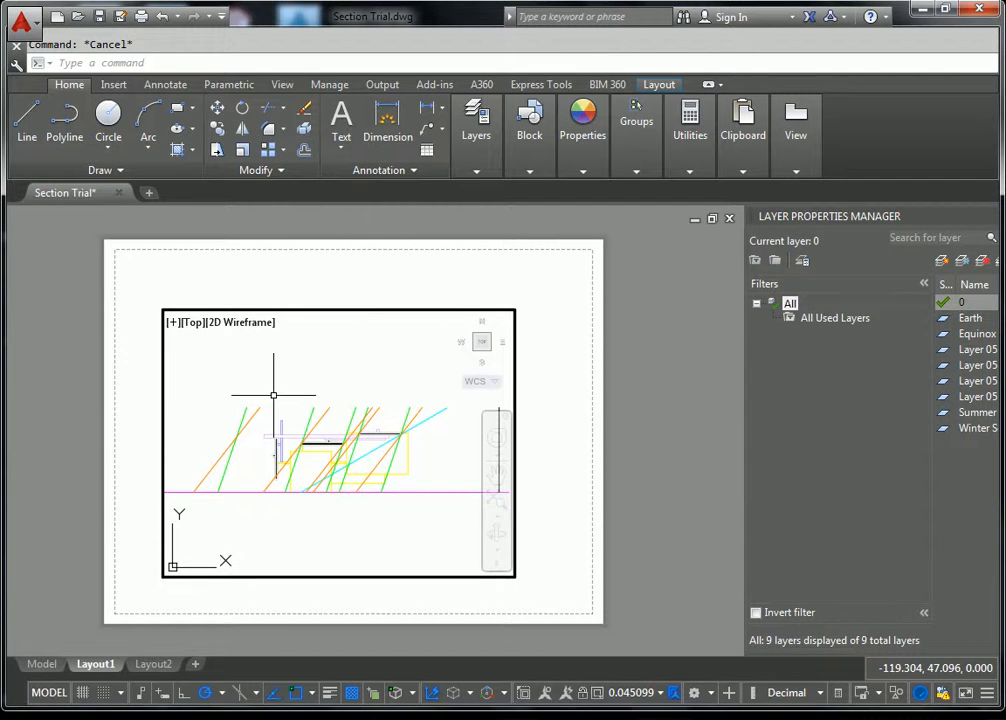
Set the active viewport's scale to 1/8" = 1'-0", recentre the drawing and return to paper space
{"action": "left_click", "coordinate": [644, 694]}
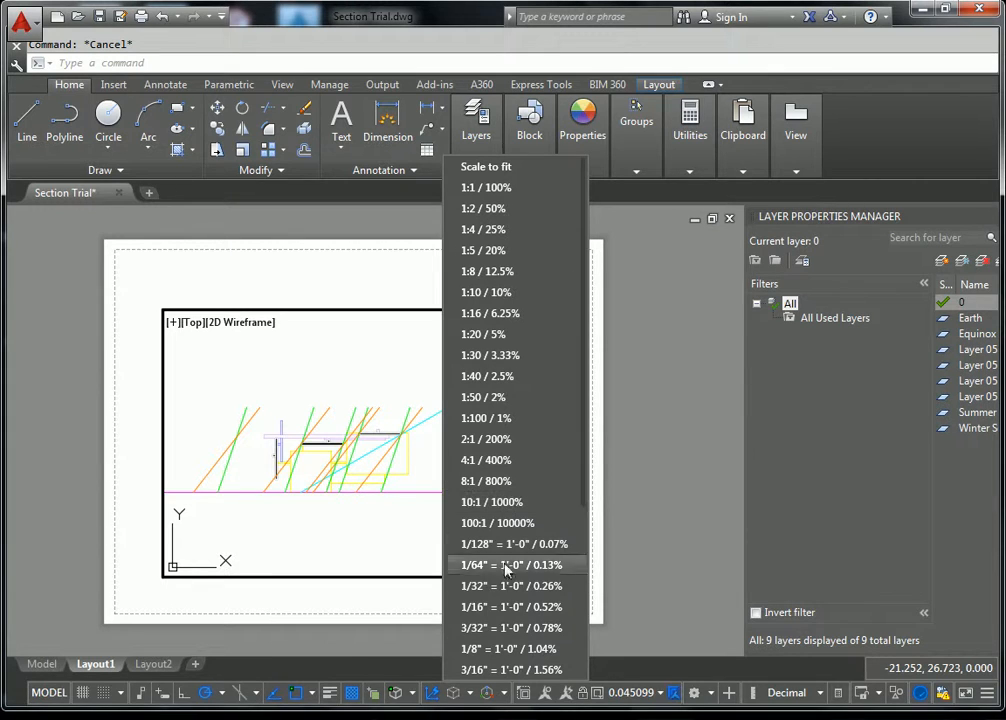
{"action": "left_click", "coordinate": [482, 649]}
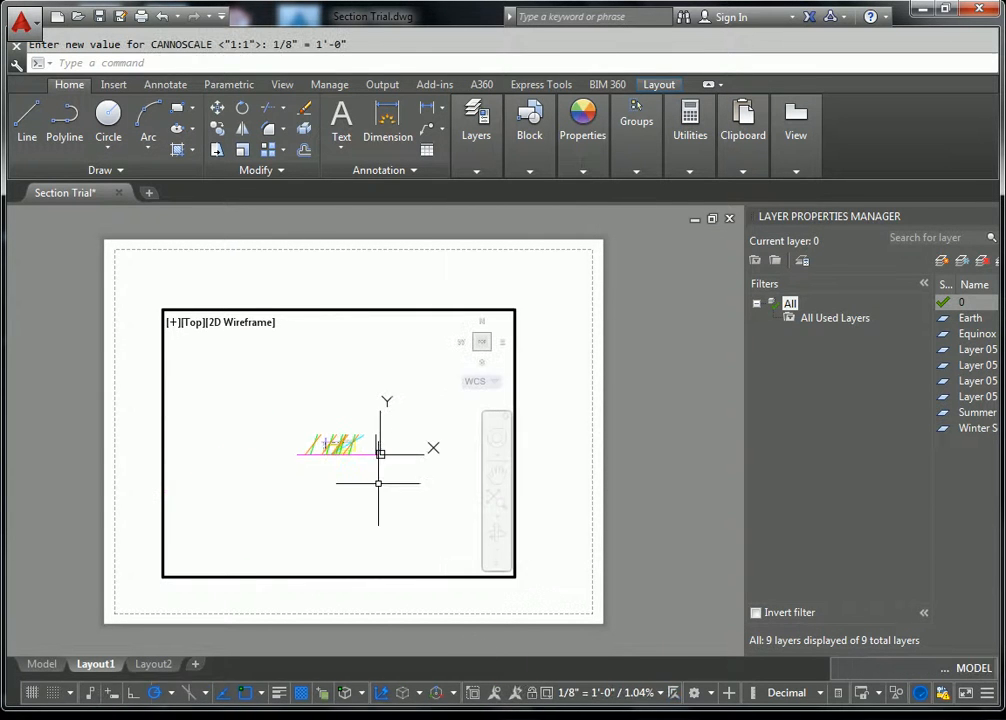
{"action": "middle_click_drag", "start_coordinate": [341, 447], "coordinate": [348, 442]}
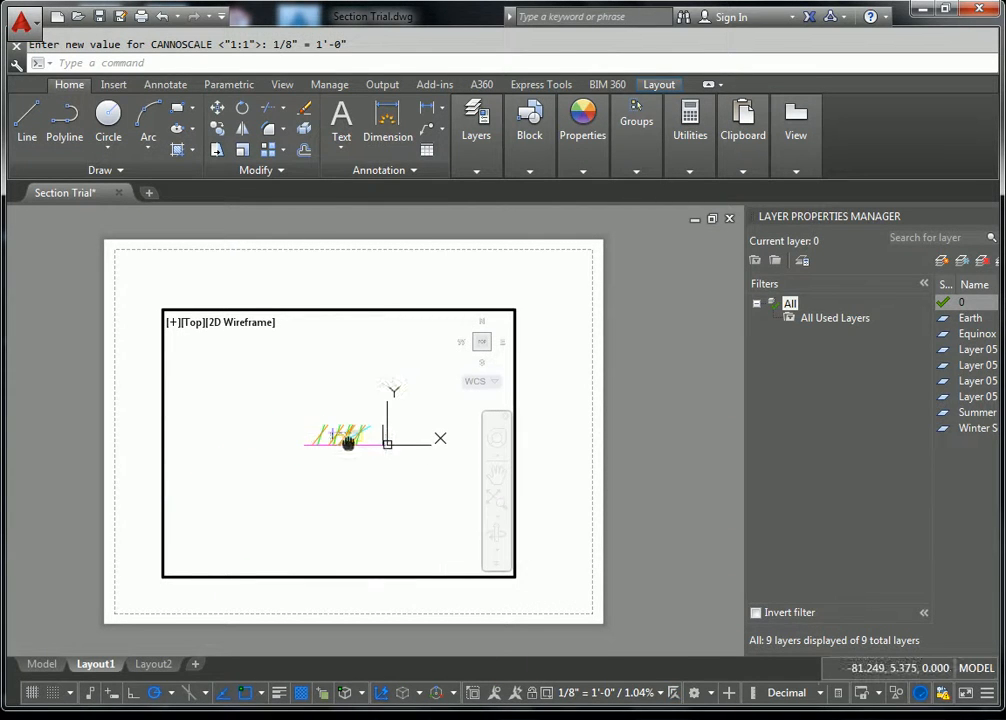
{"action": "double_click", "coordinate": [505, 279]}
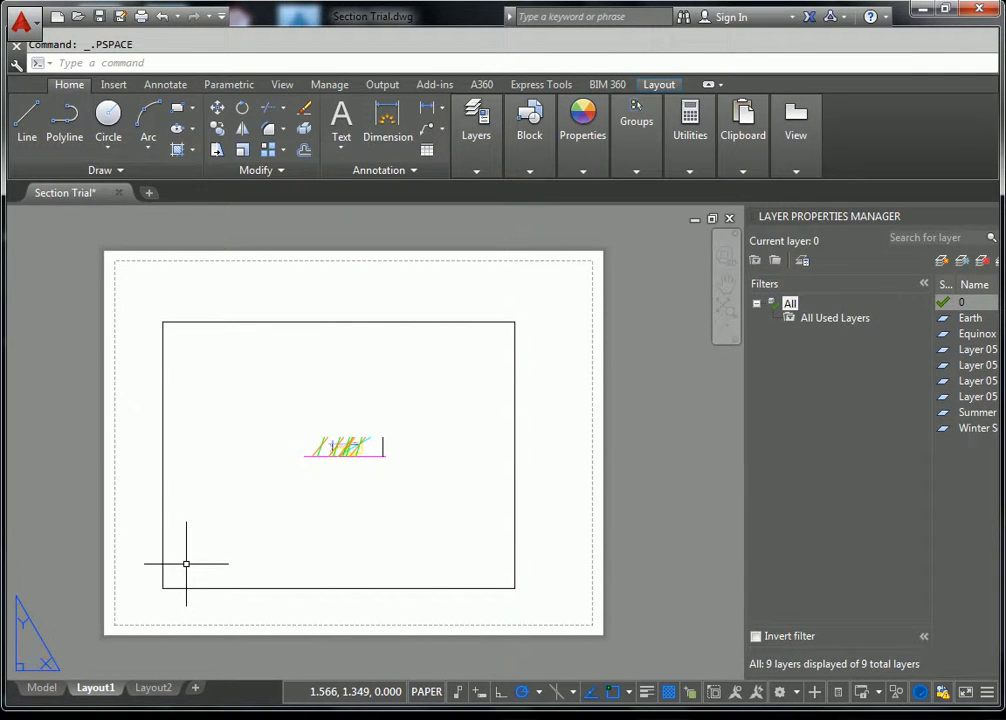
Enlarge the viewport past the sheet edges by stretching its upper-right and lower-left corners outward
{"action": "left_click", "coordinate": [530, 292]}
{"action": "left_click", "coordinate": [433, 370]}
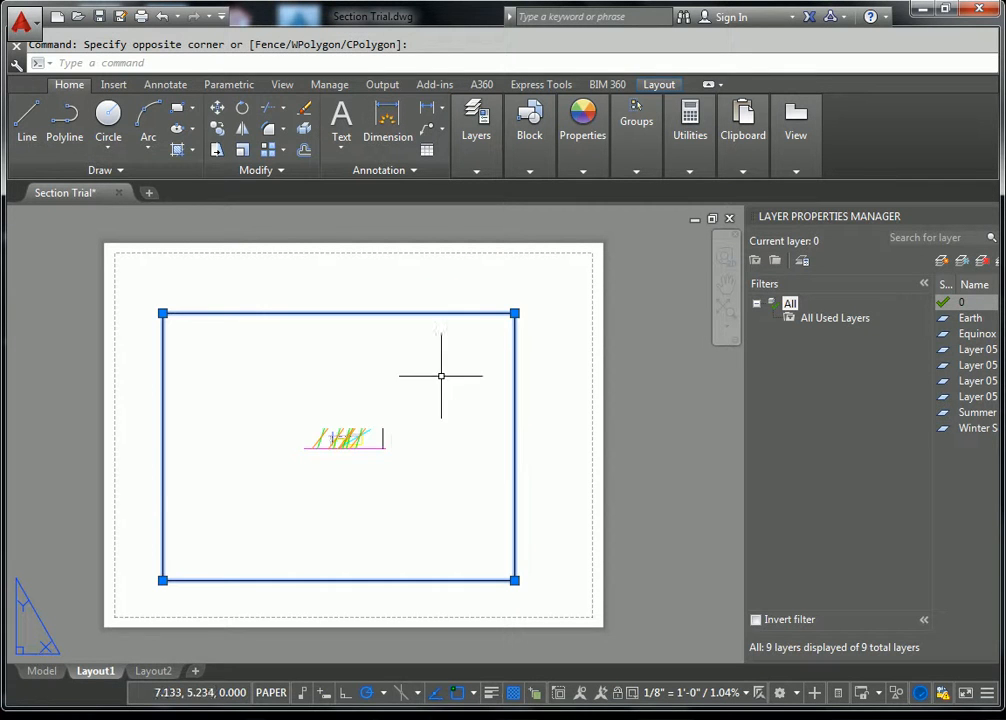
{"action": "left_click", "coordinate": [514, 313]}
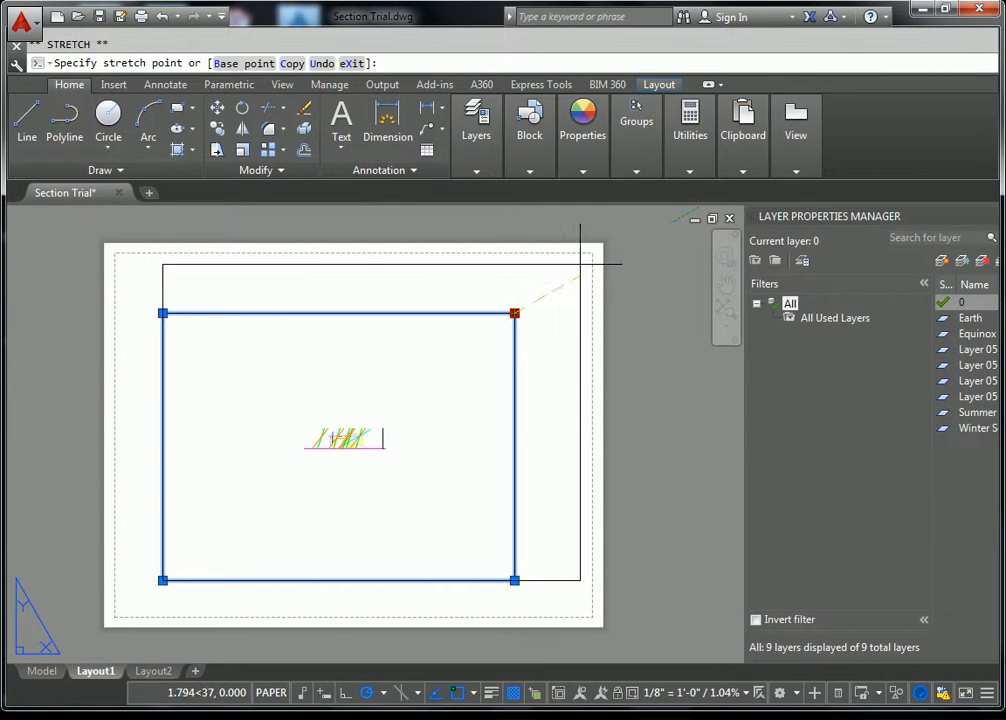
{"action": "scroll", "coordinate": [586, 258], "scroll_direction": "up", "scroll_amount": 2}
{"action": "scroll", "coordinate": [585, 262], "scroll_direction": "down", "scroll_amount": 2}
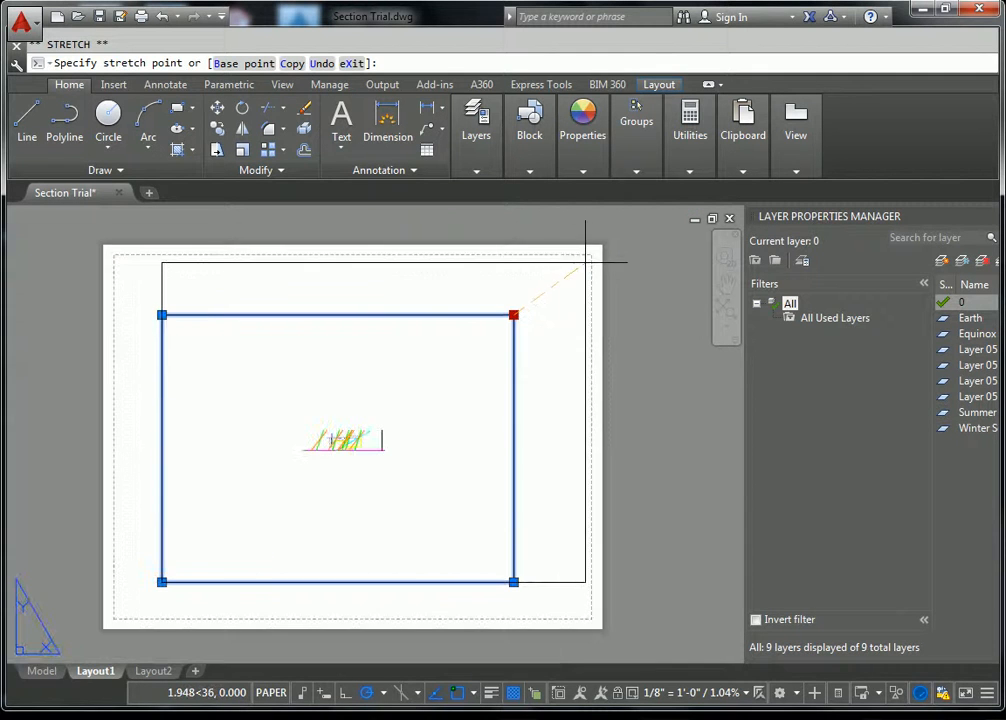
{"action": "left_click", "coordinate": [618, 232]}
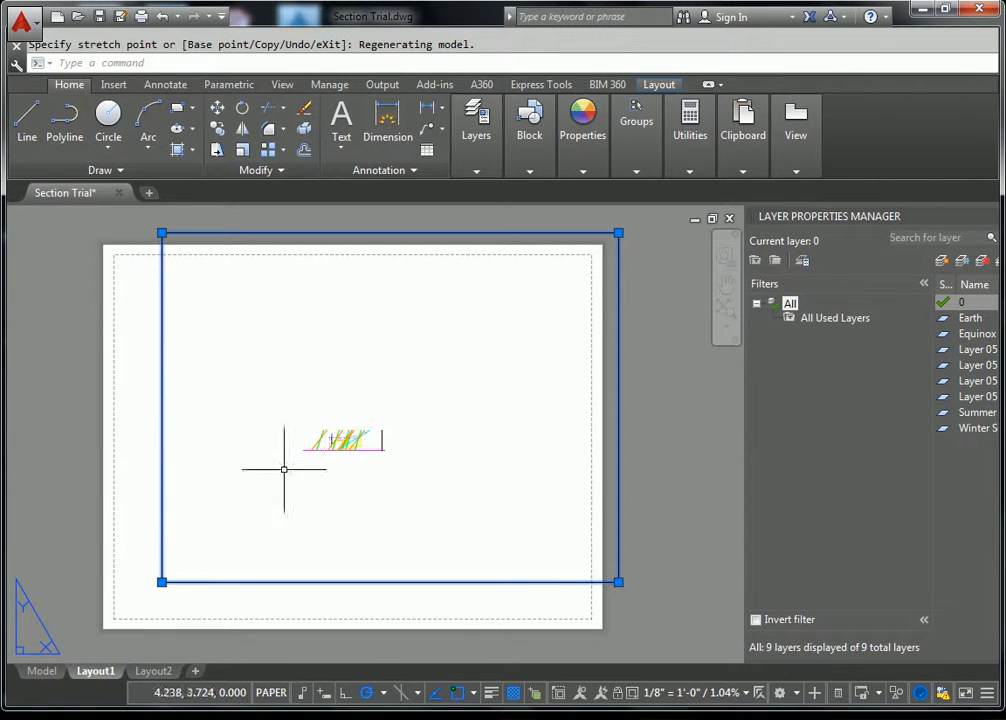
{"action": "left_click", "coordinate": [162, 581]}
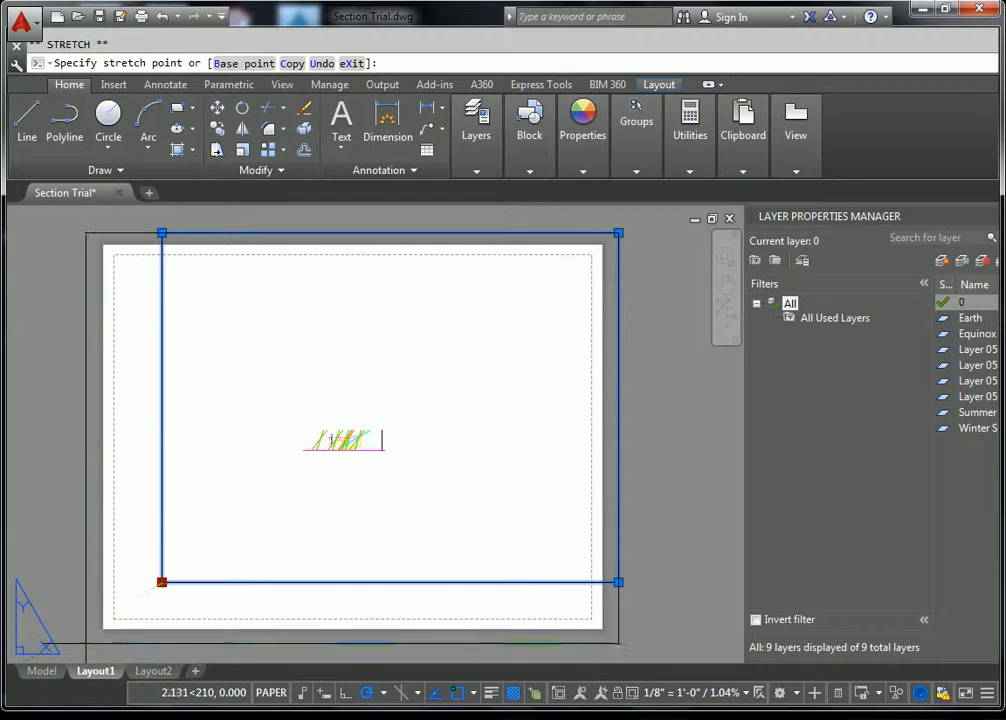
{"action": "left_click", "coordinate": [85, 642]}
{"action": "mouse_move", "coordinate": [90, 674]}
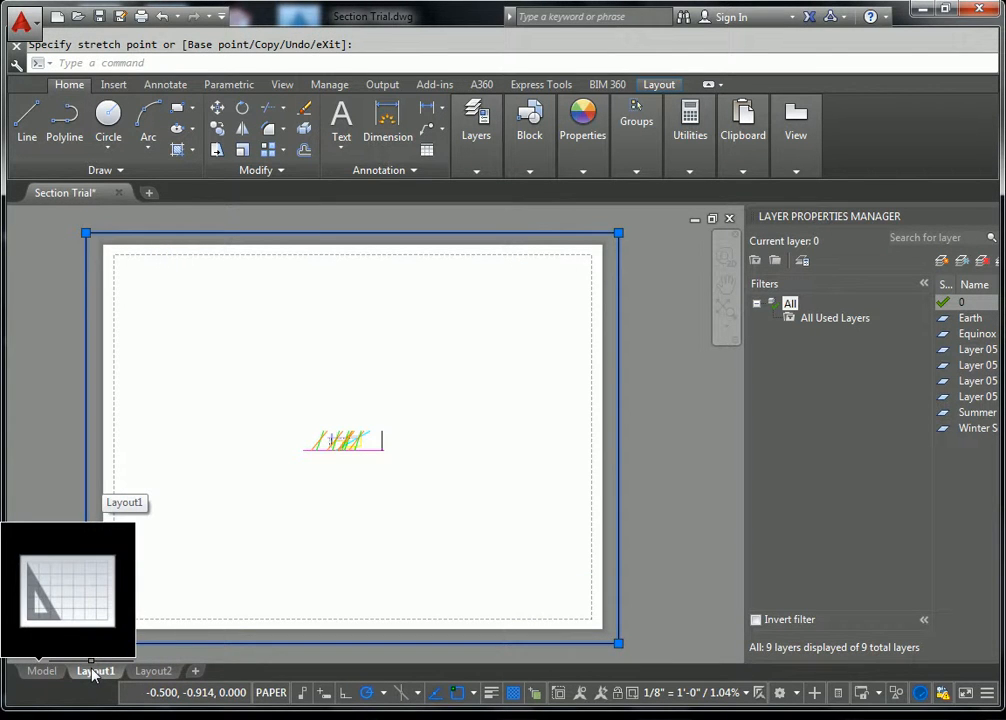
{"action": "key", "text": "Escape"}
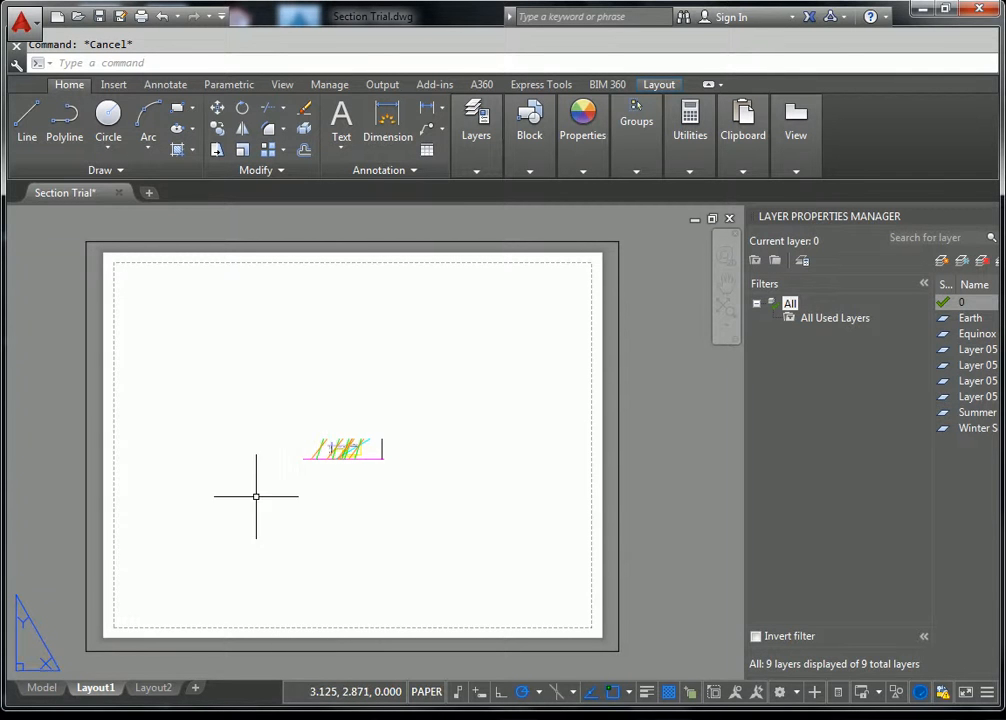
Reactivate the viewport and try scales of 1/2" = 1'-0" and 3/4" = 1'-0"
{"action": "double_click", "coordinate": [318, 466]}
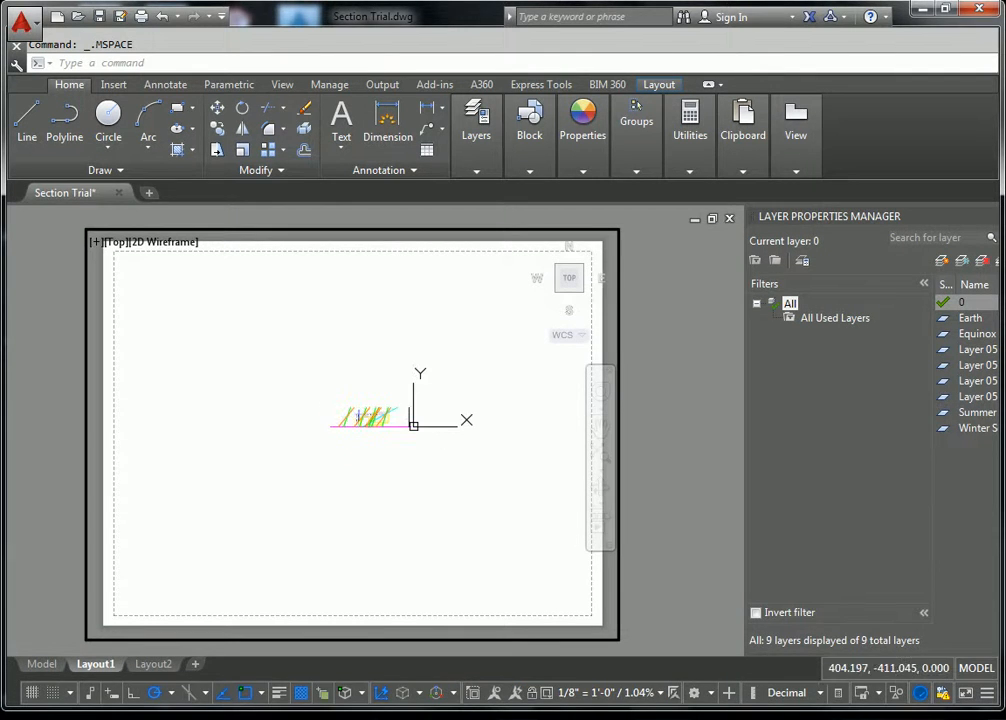
{"action": "left_click", "coordinate": [590, 697]}
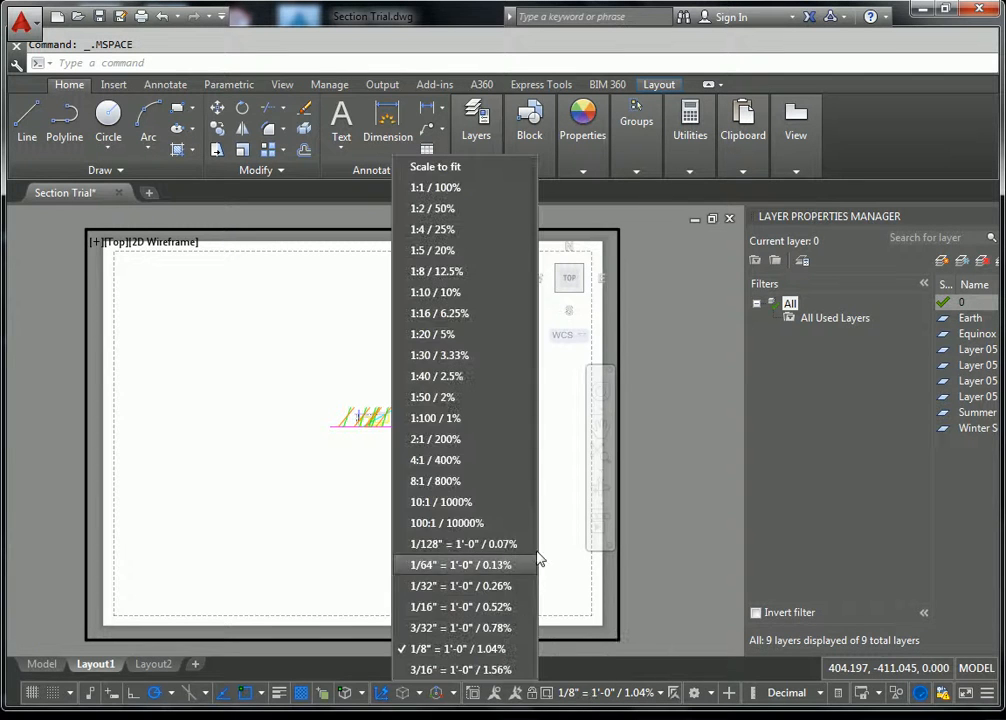
{"action": "scroll", "coordinate": [451, 587], "scroll_direction": "down", "scroll_amount": 2}
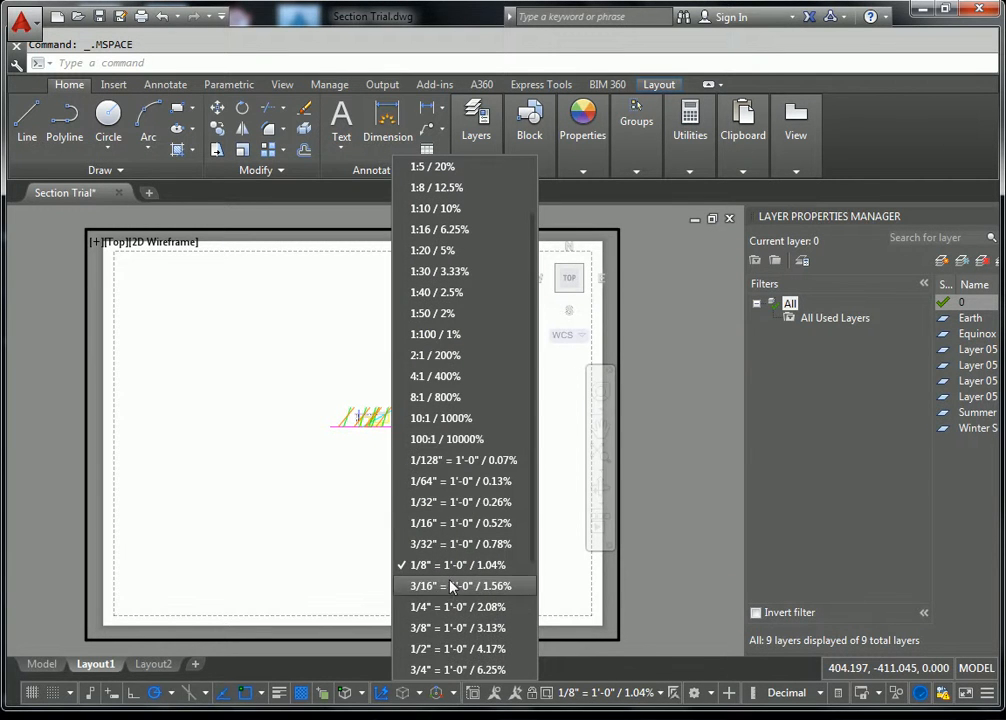
{"action": "left_click", "coordinate": [433, 651]}
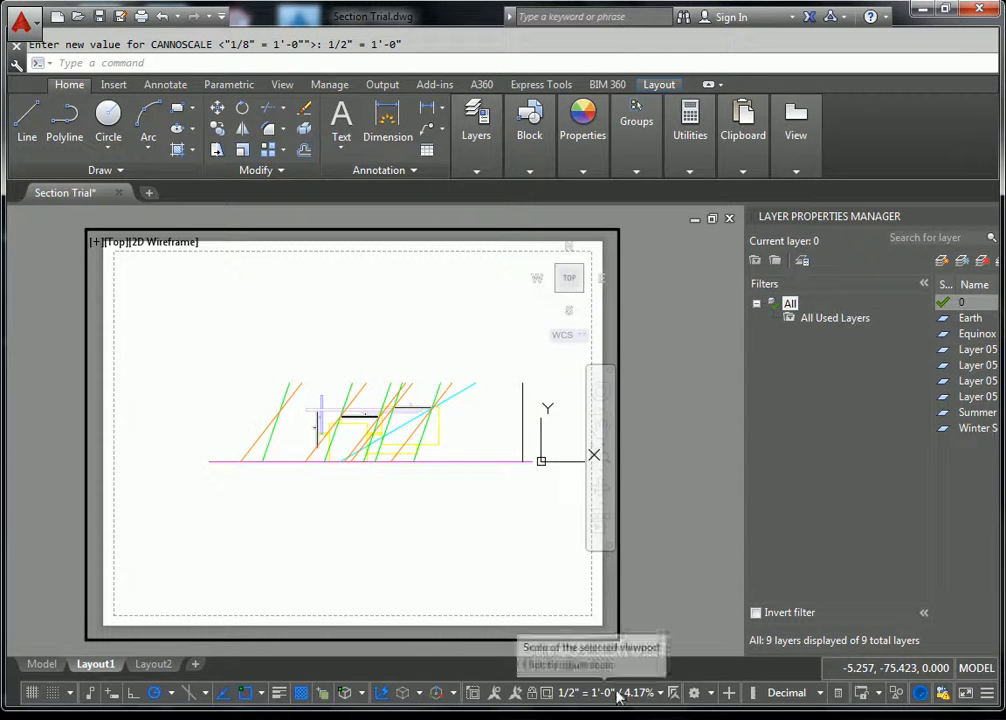
{"action": "left_click", "coordinate": [578, 692]}
{"action": "scroll", "coordinate": [495, 580], "scroll_direction": "down", "scroll_amount": 2}
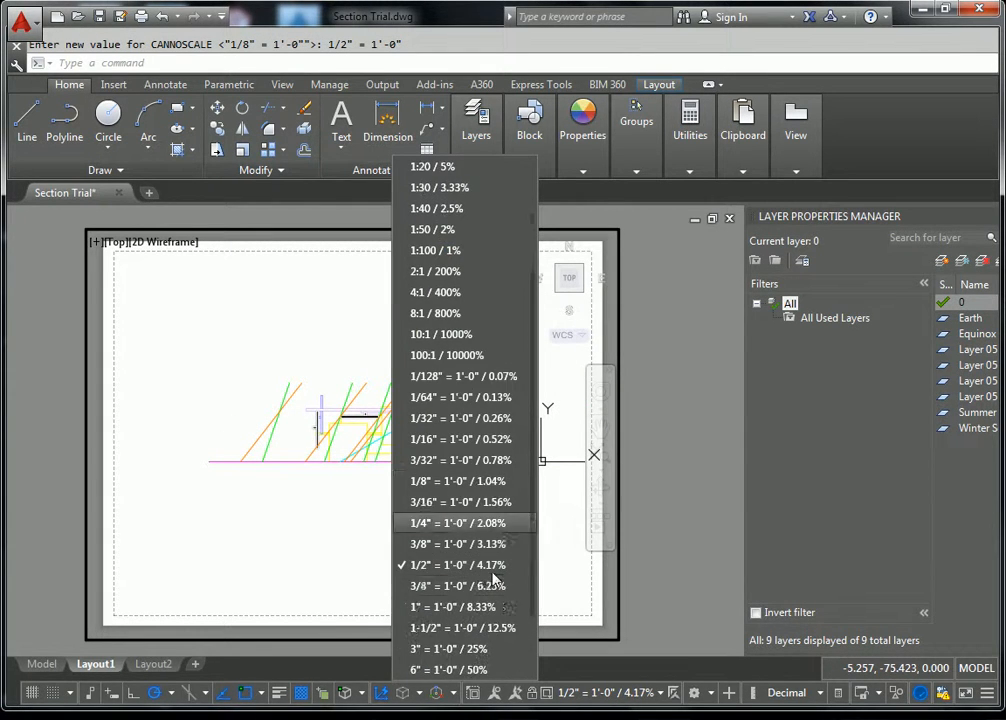
{"action": "left_click", "coordinate": [487, 582]}
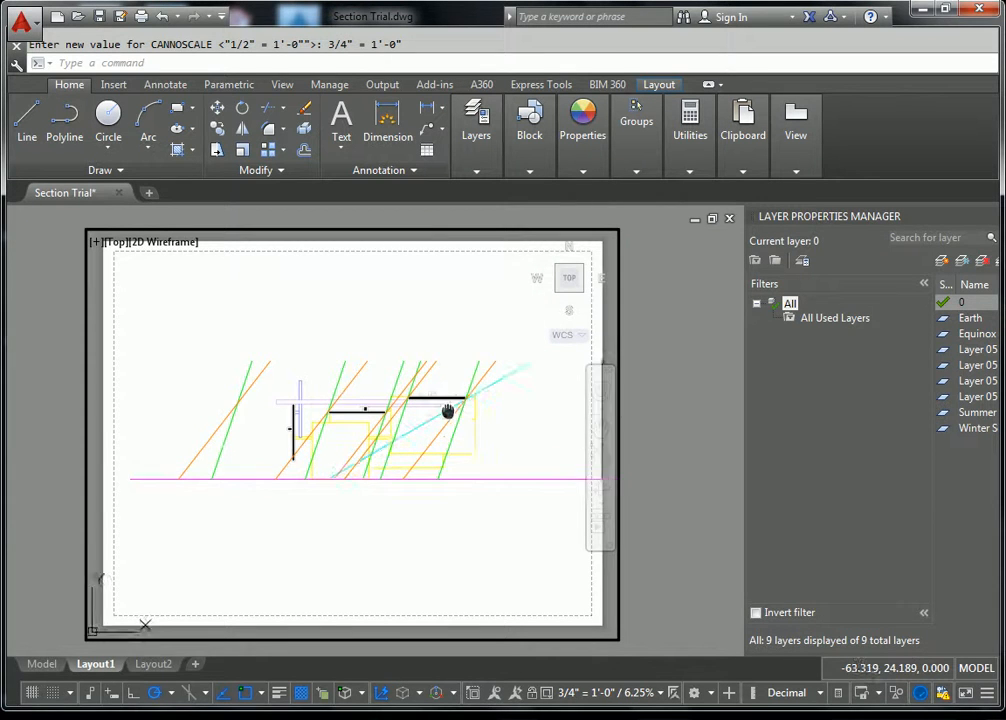
Set the viewport scale to 1" = 1'-0", centre the section drawing on the sheet and return to paper space
{"action": "left_click", "coordinate": [594, 694]}
{"action": "scroll", "coordinate": [490, 570], "scroll_direction": "down", "scroll_amount": 3}
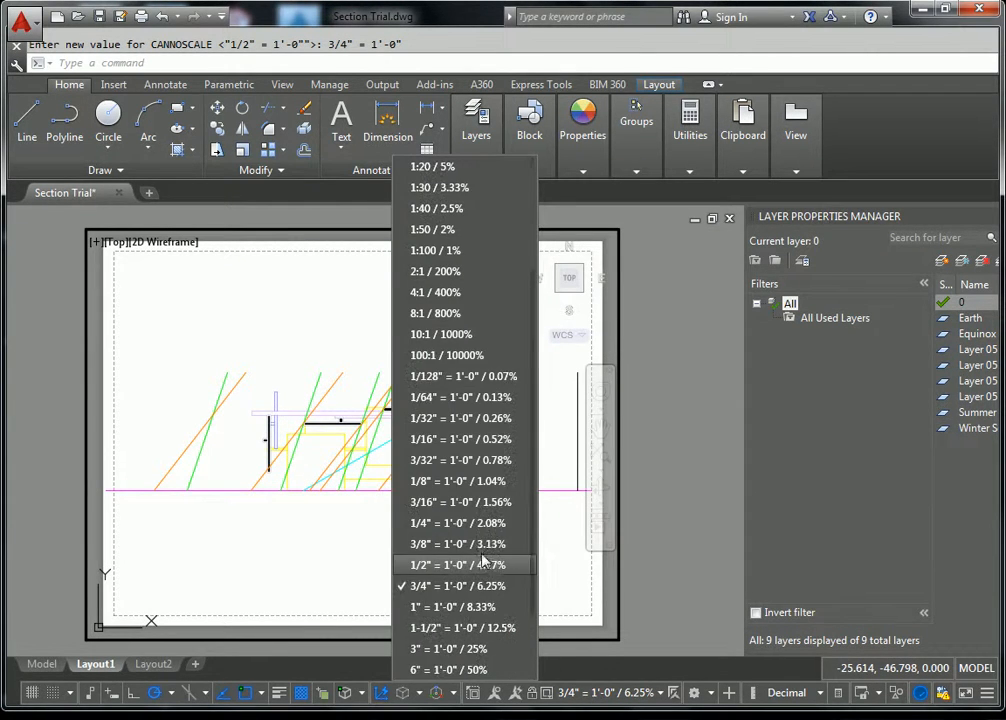
{"action": "left_click", "coordinate": [455, 609]}
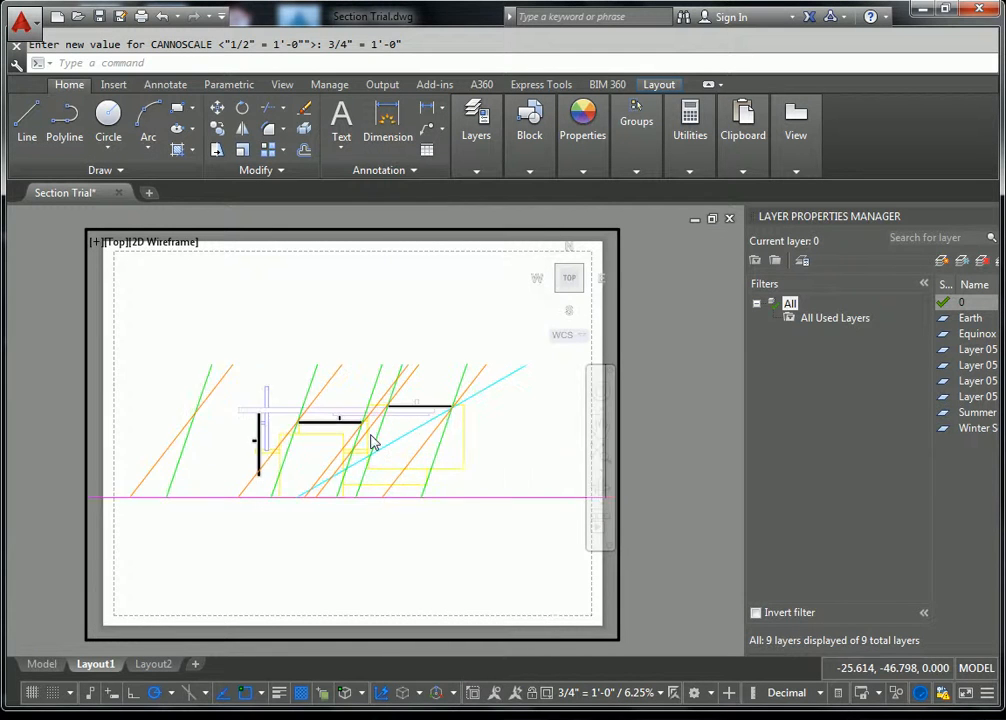
{"action": "mouse_move", "coordinate": [363, 438]}
{"action": "middle_mouse_down"}
{"action": "mouse_move", "coordinate": [389, 431]}
{"action": "mouse_move", "coordinate": [337, 426]}
{"action": "middle_mouse_up"}
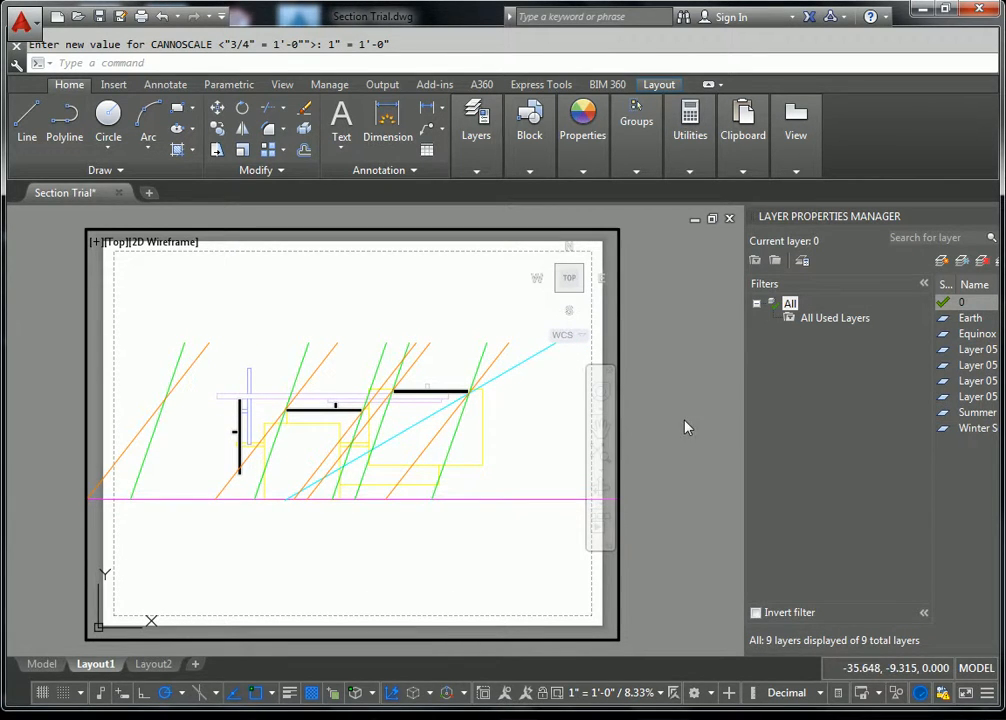
{"action": "double_click", "coordinate": [658, 427]}
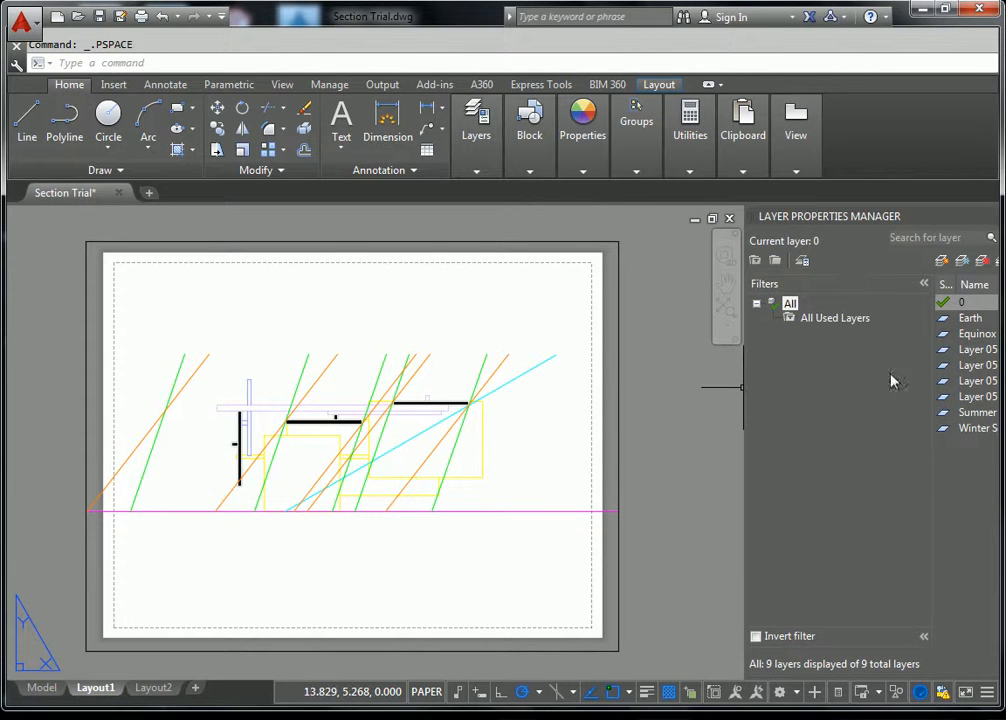
Widen the Layer Properties Manager, narrow its Filters area and Name column, and select Layer 05$Layer 01
{"action": "left_click_drag", "start_coordinate": [932, 415], "coordinate": [820, 418]}
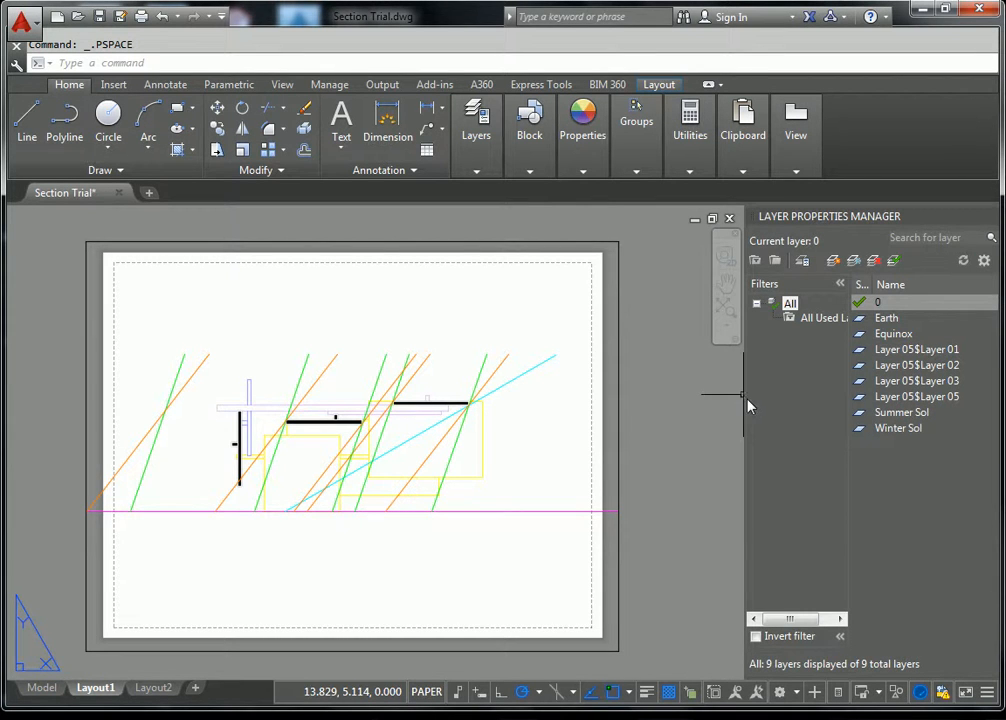
{"action": "left_click_drag", "start_coordinate": [744, 399], "coordinate": [662, 406]}
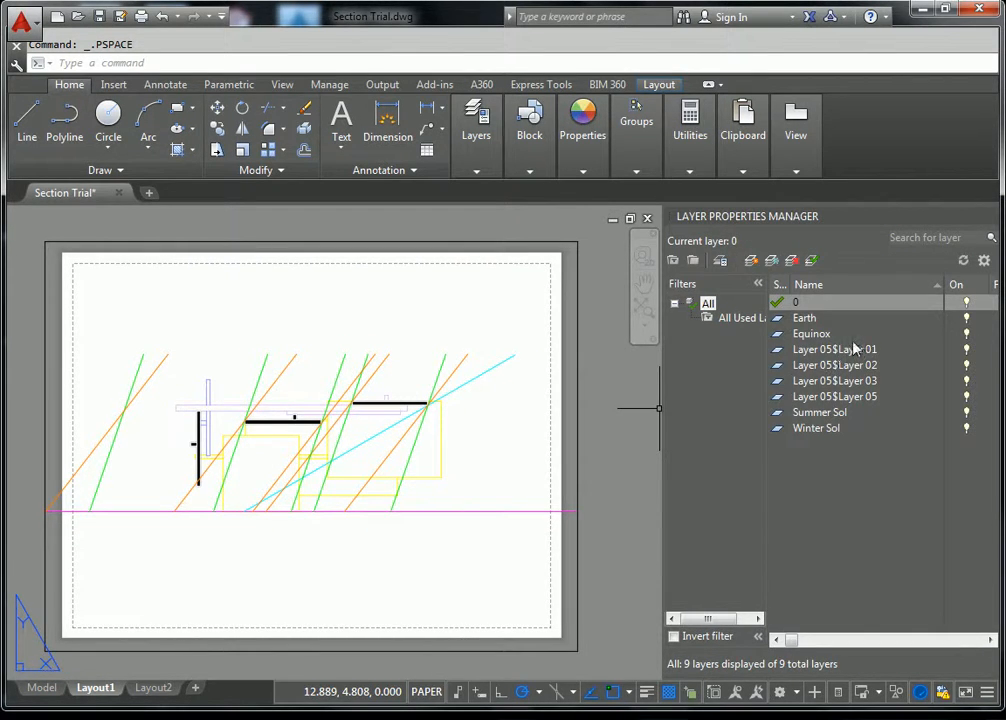
{"action": "left_click", "coordinate": [895, 352]}
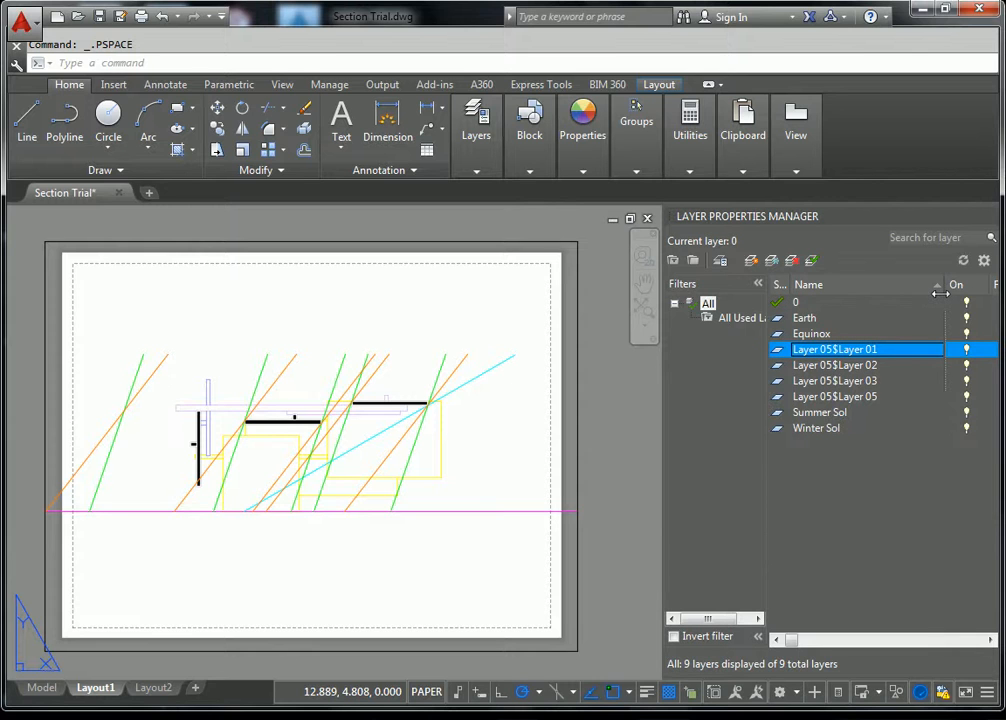
{"action": "left_click_drag", "start_coordinate": [942, 290], "coordinate": [887, 289]}
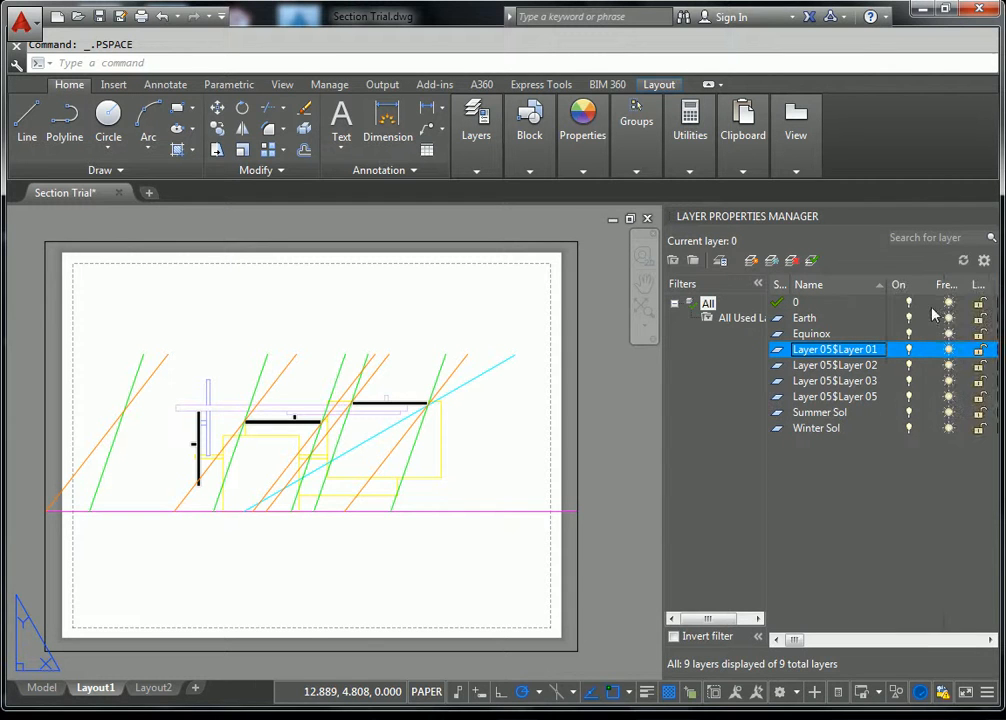
Widen the Layer Properties Manager further until its Color column shows
{"action": "left_click", "coordinate": [661, 351]}
{"action": "left_click_drag", "start_coordinate": [663, 352], "coordinate": [613, 370]}
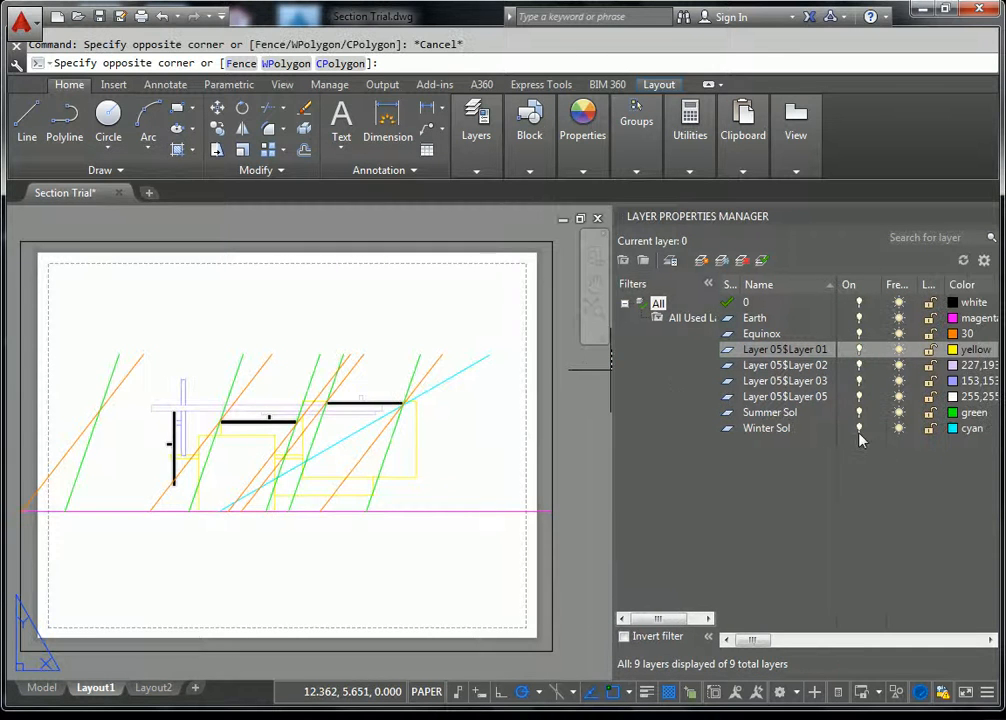
{"action": "left_click", "coordinate": [632, 276]}
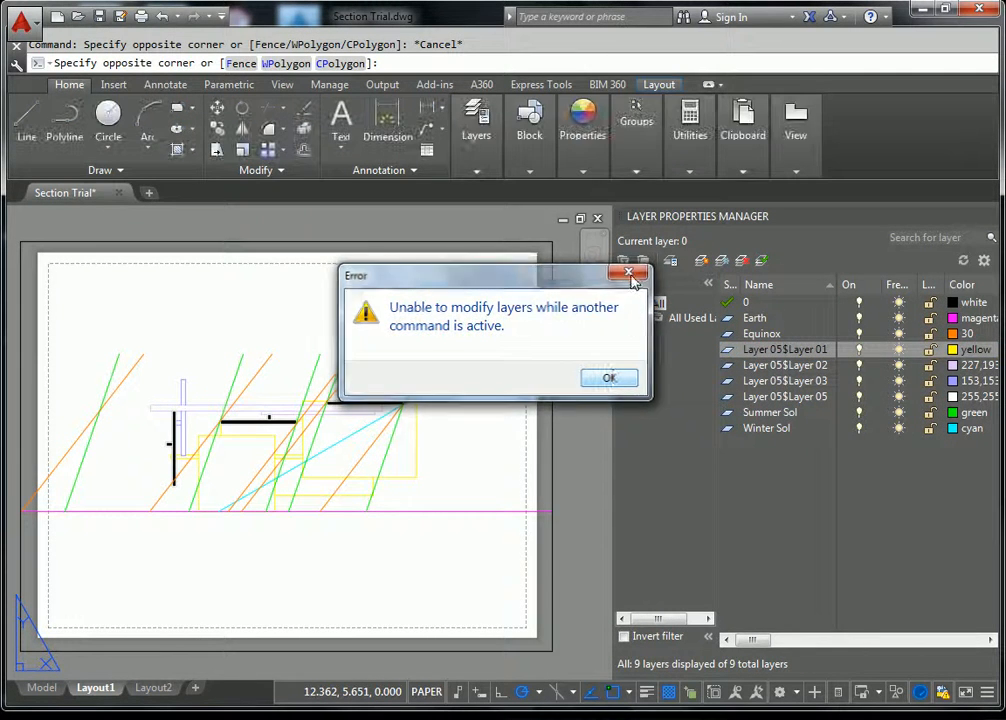
{"action": "left_click", "coordinate": [756, 318]}
{"action": "left_click", "coordinate": [632, 274]}
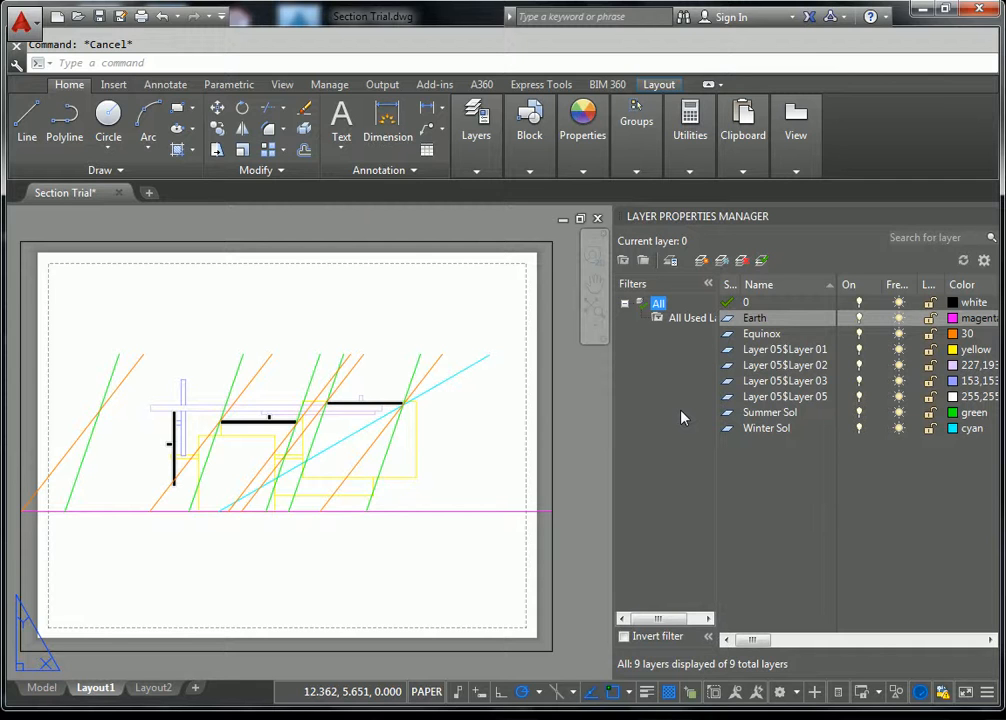
Turn off the Equinox and Winter Sol layers, leaving the Summer Sol layer on
{"action": "left_click", "coordinate": [776, 413]}
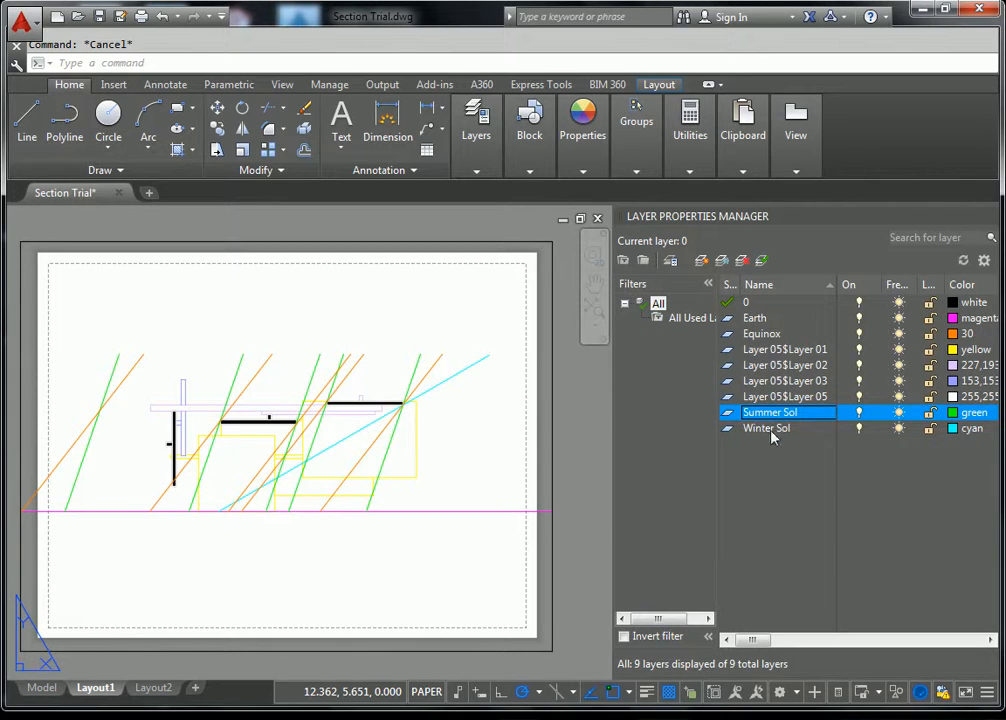
{"action": "left_click", "coordinate": [772, 430]}
{"action": "left_click", "coordinate": [760, 336]}
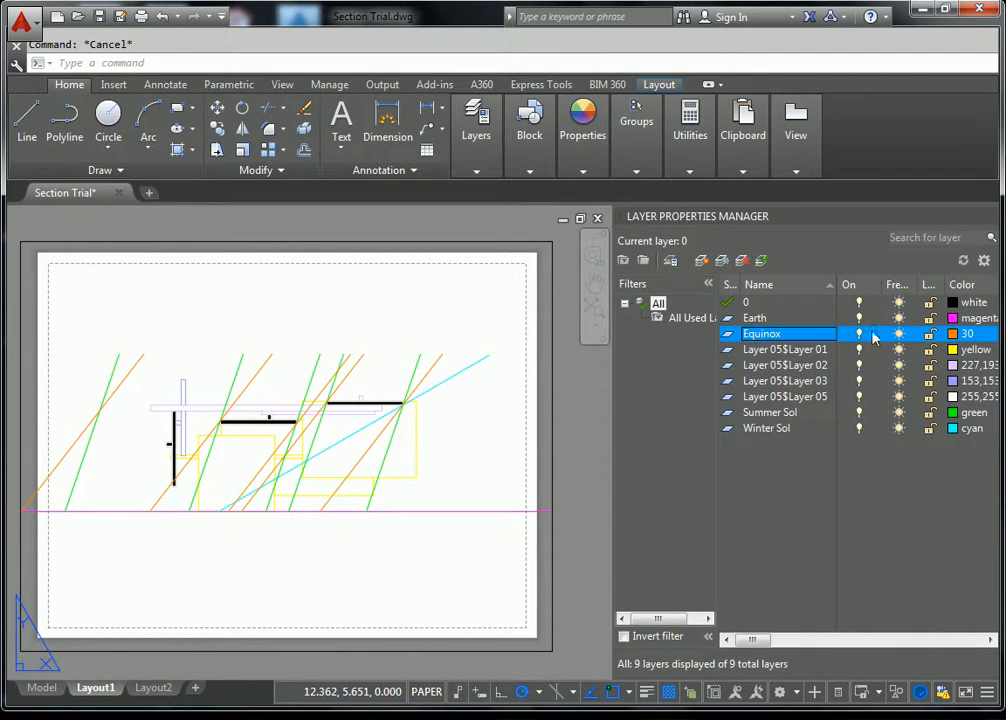
{"action": "left_click", "coordinate": [858, 337]}
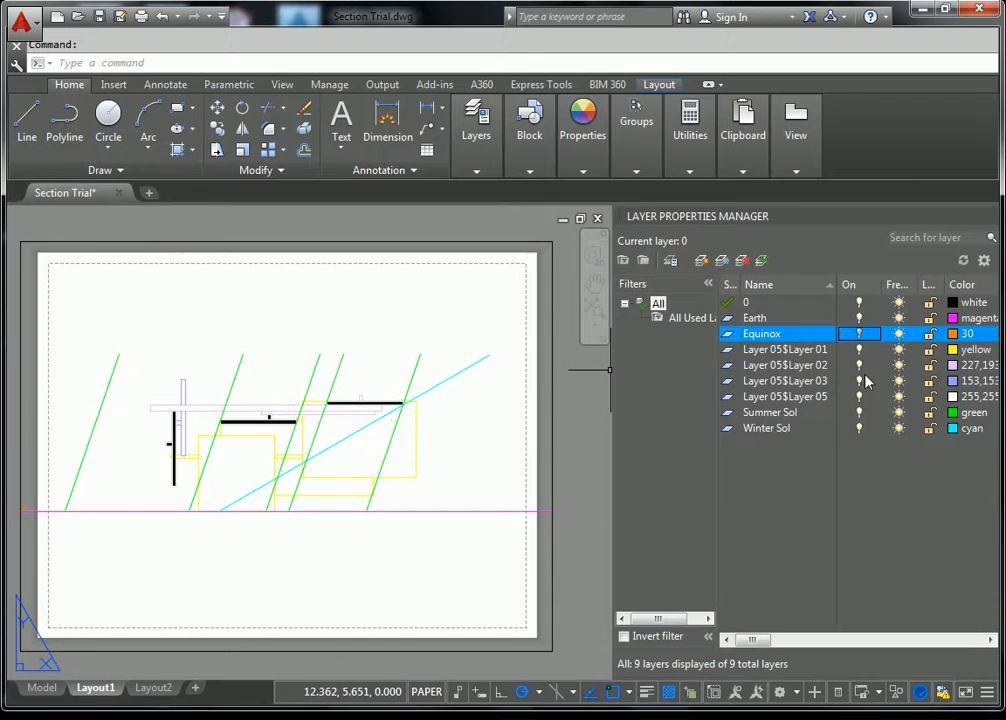
{"action": "left_click", "coordinate": [861, 429]}
{"action": "left_click", "coordinate": [860, 429]}
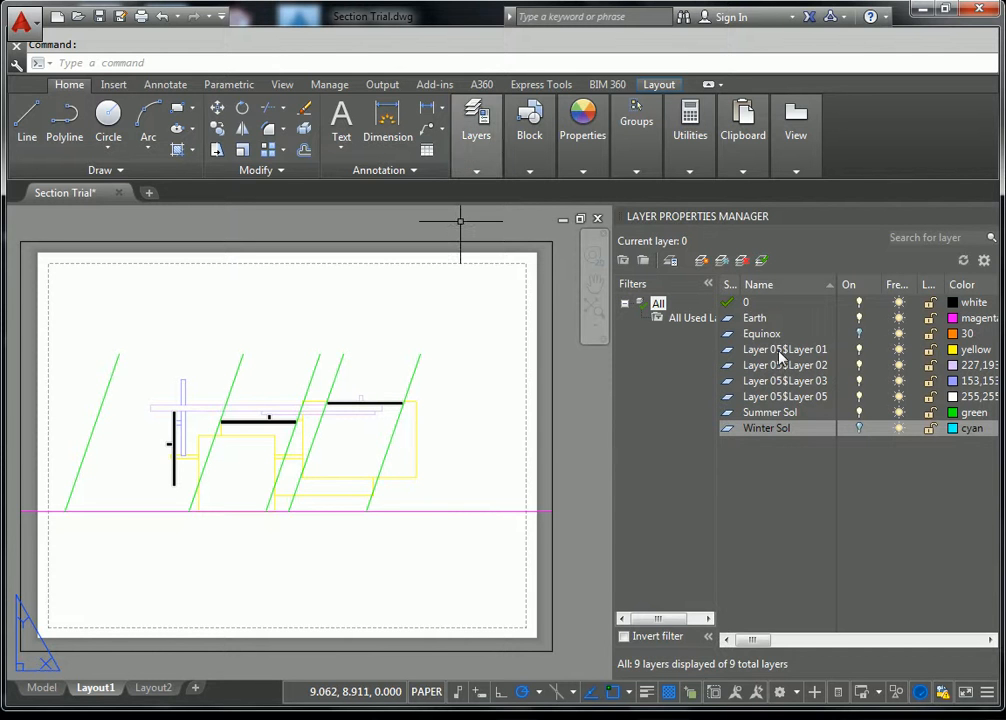
Set the colour of layer Summer Sol to blue and of Layer 05$Layer 01 to red
{"action": "left_click", "coordinate": [960, 413]}
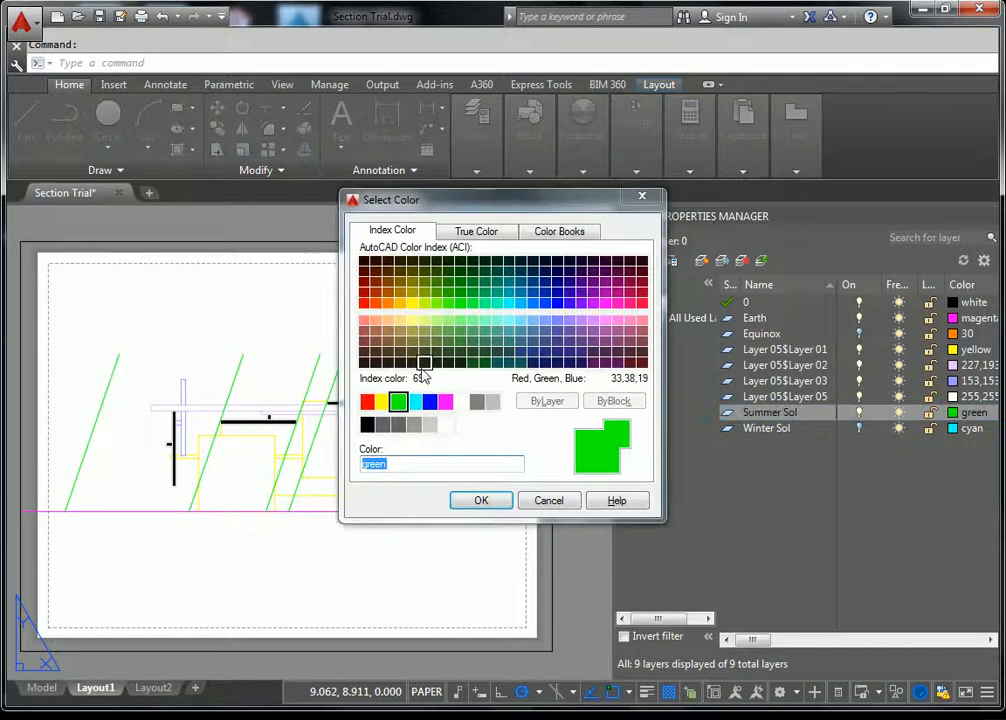
{"action": "left_click", "coordinate": [434, 403]}
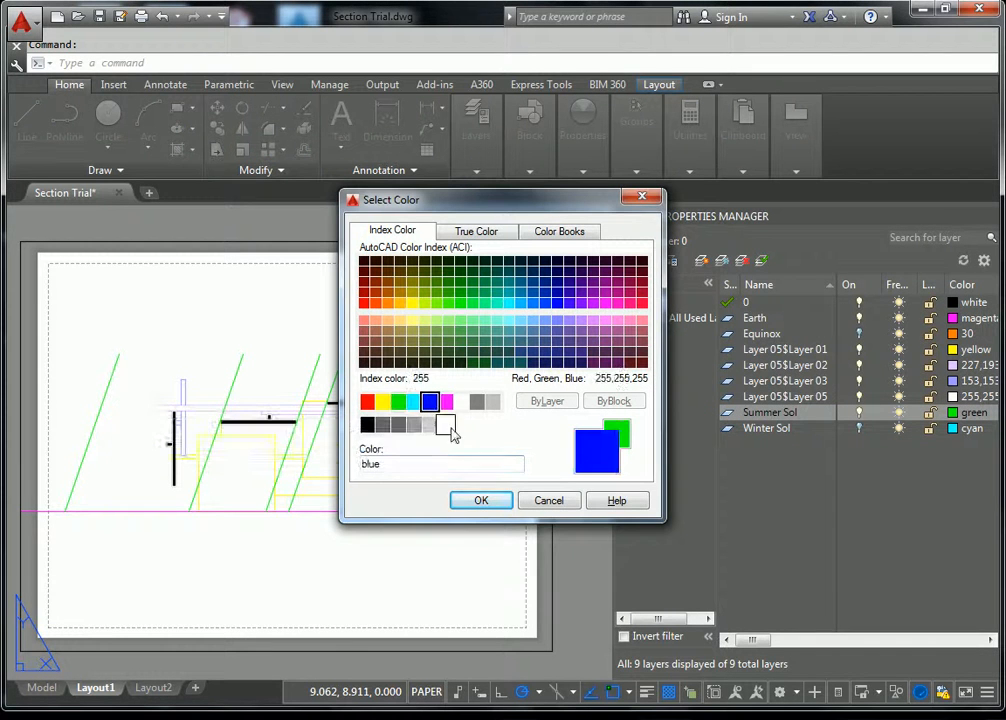
{"action": "left_click", "coordinate": [495, 501]}
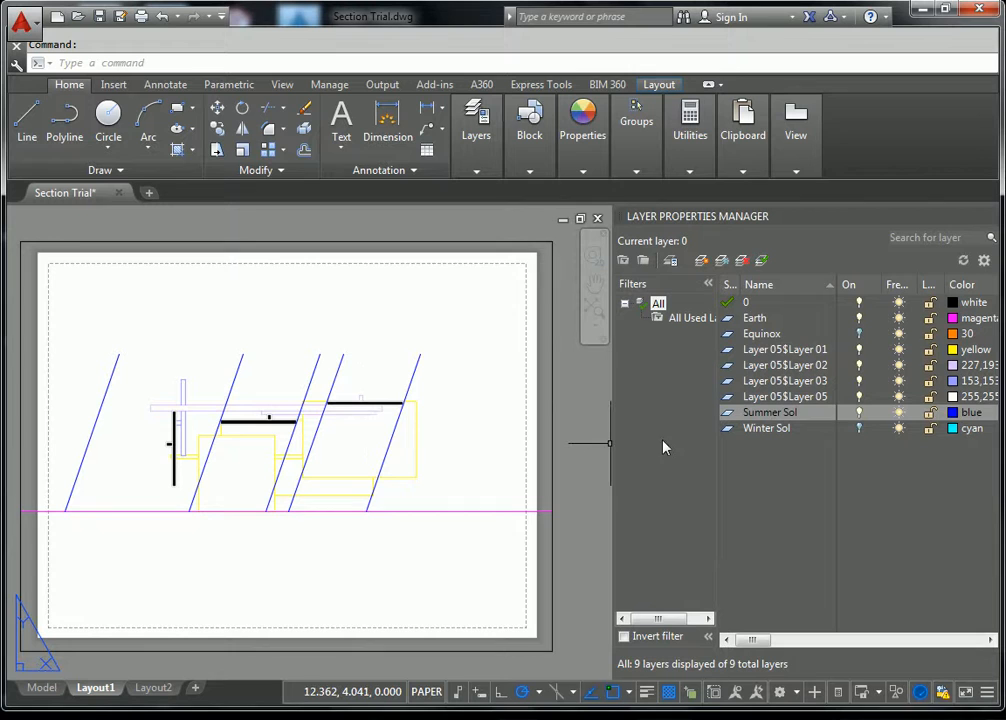
{"action": "left_click", "coordinate": [970, 349]}
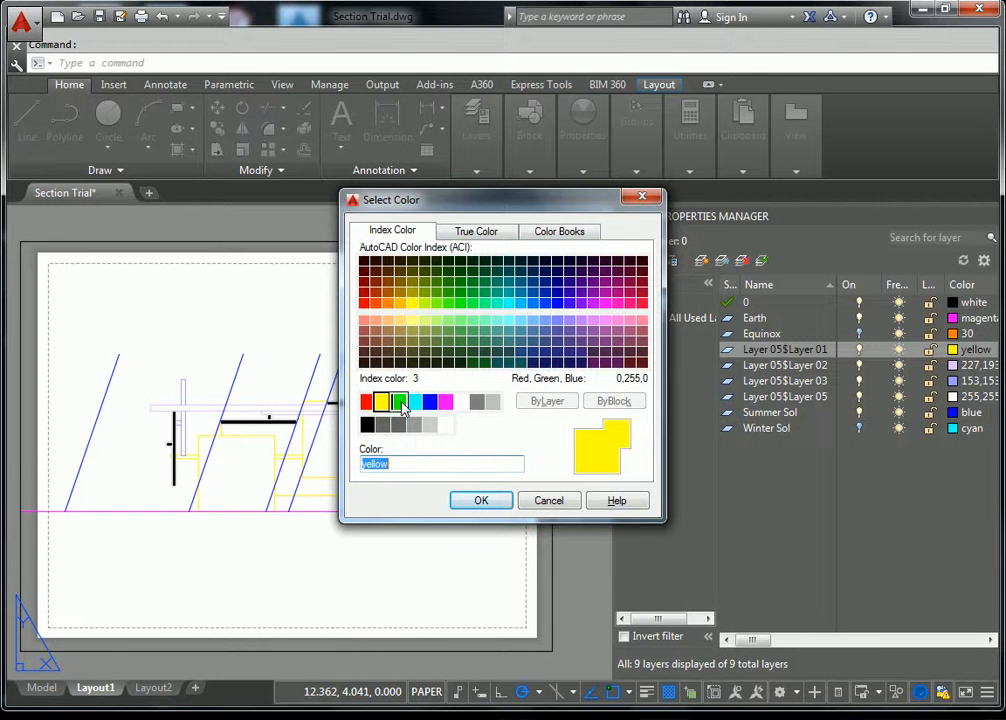
{"action": "left_click", "coordinate": [367, 401]}
{"action": "left_click", "coordinate": [479, 500]}
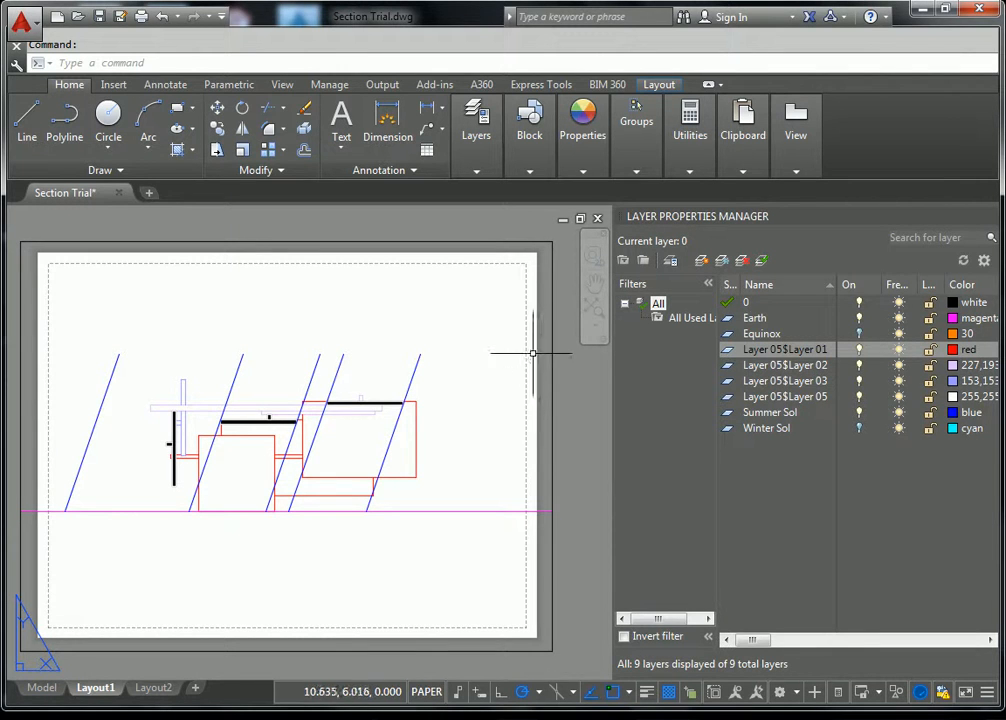
Preview the Layout1 plot with the Adobe PDF plotter, then close the preview and plot settings without plotting
{"action": "middle_click_drag", "start_coordinate": [224, 380], "coordinate": [266, 380]}
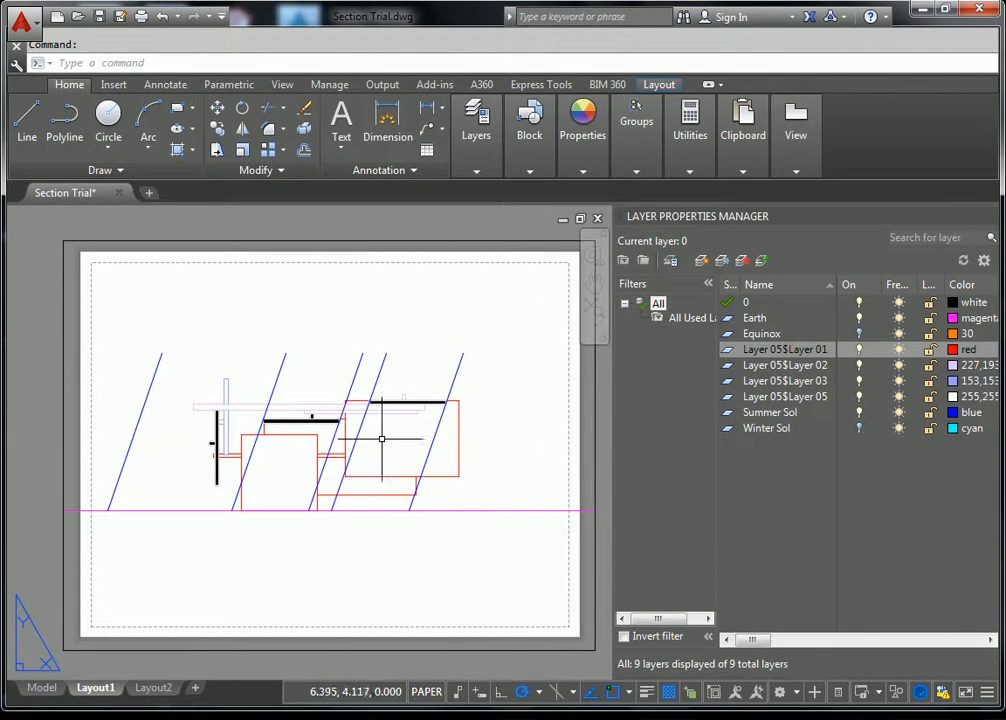
{"action": "mouse_move", "coordinate": [95, 700]}
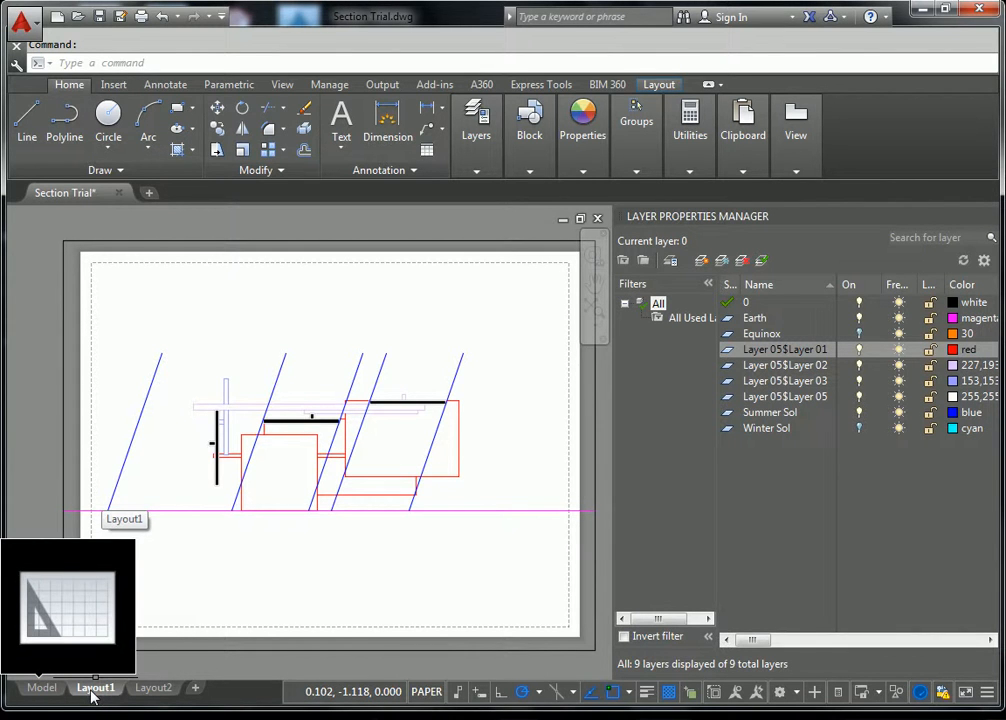
{"action": "right_click", "coordinate": [95, 697]}
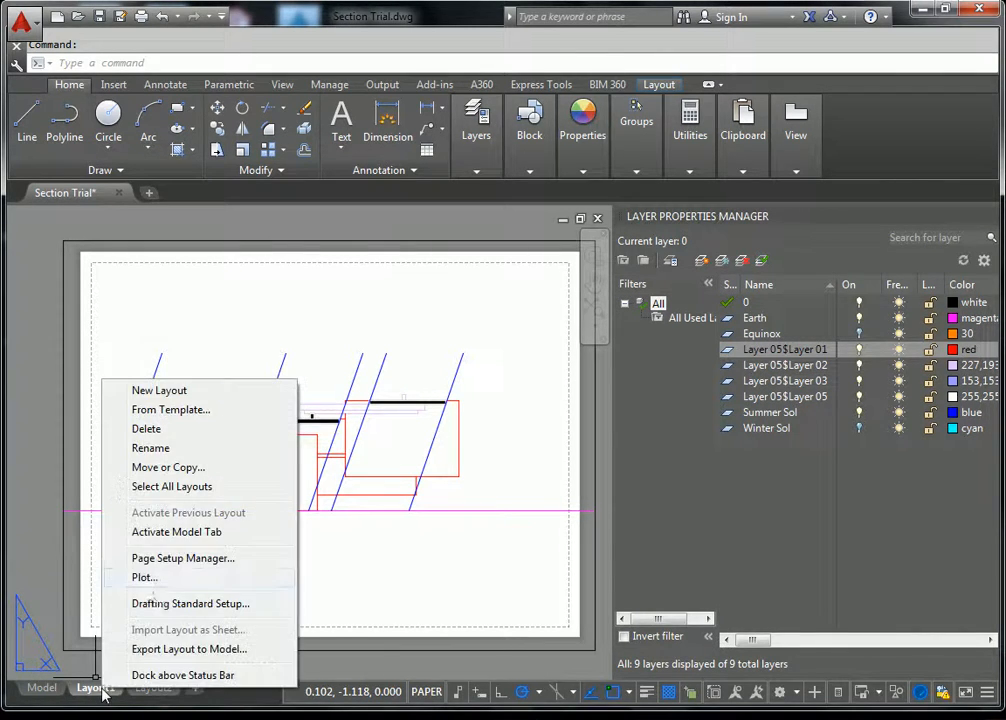
{"action": "left_click", "coordinate": [154, 582]}
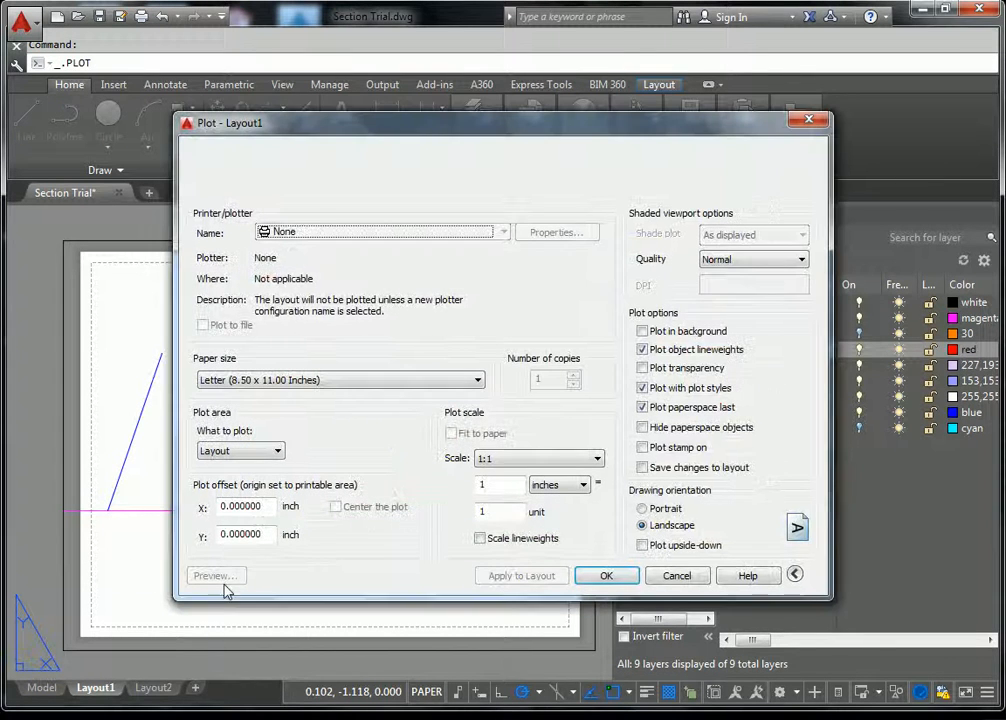
{"action": "left_click", "coordinate": [355, 231]}
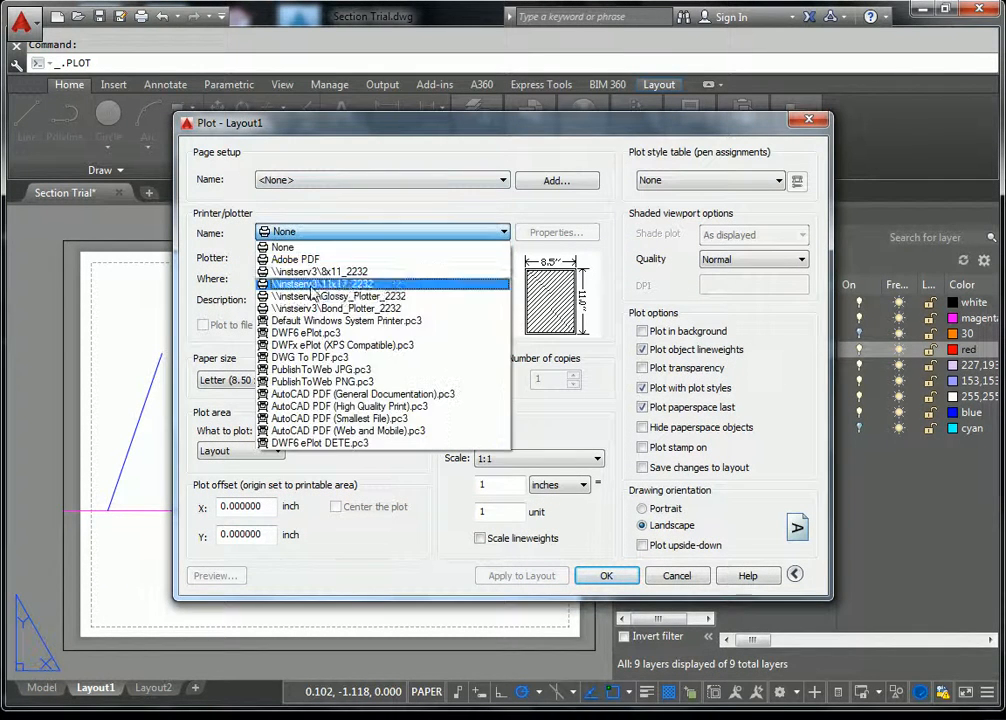
{"action": "left_click", "coordinate": [295, 259]}
{"action": "left_click", "coordinate": [215, 576]}
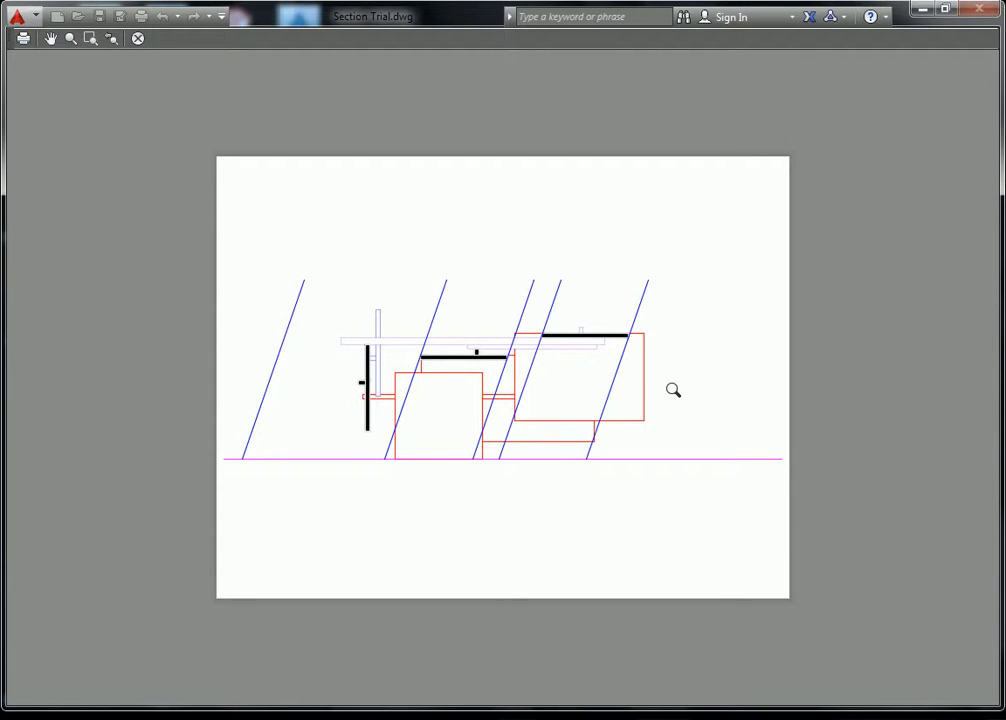
{"action": "key", "text": "Escape"}
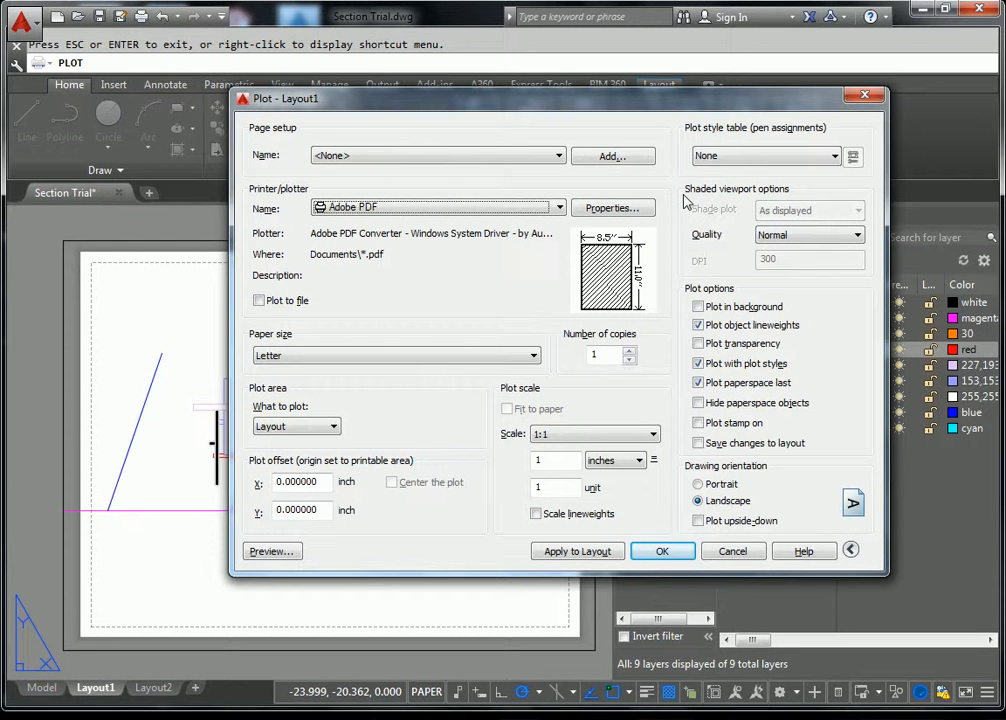
{"action": "left_click", "coordinate": [863, 97]}
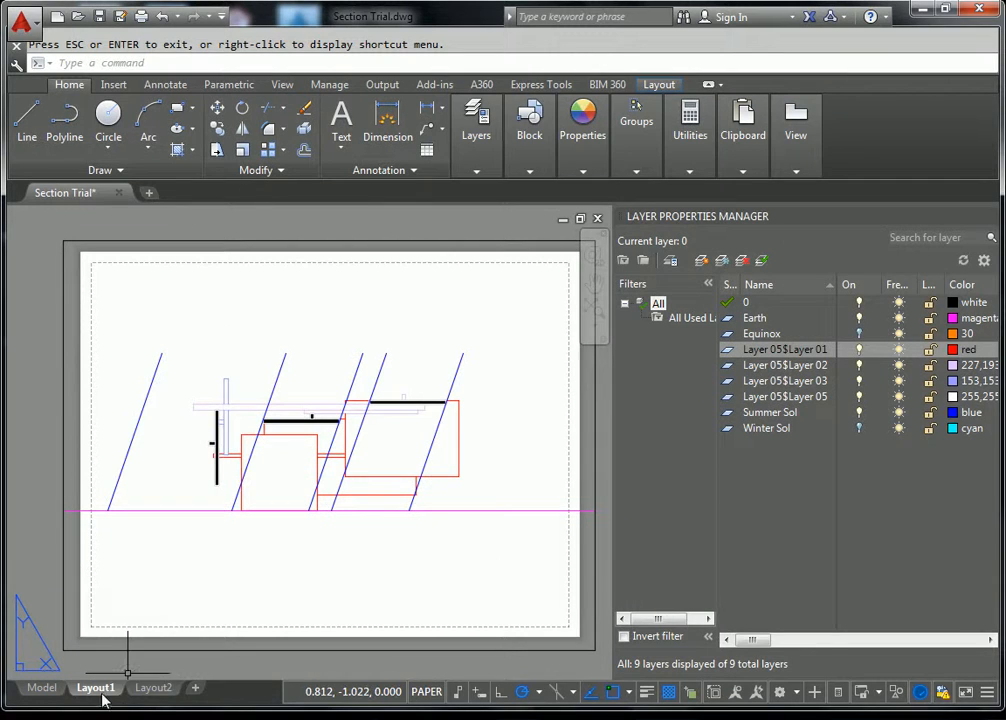
Modify Layout1's page setup and assign the monochrome.ctb plot style table
{"action": "right_click", "coordinate": [108, 701]}
{"action": "left_click", "coordinate": [165, 564]}
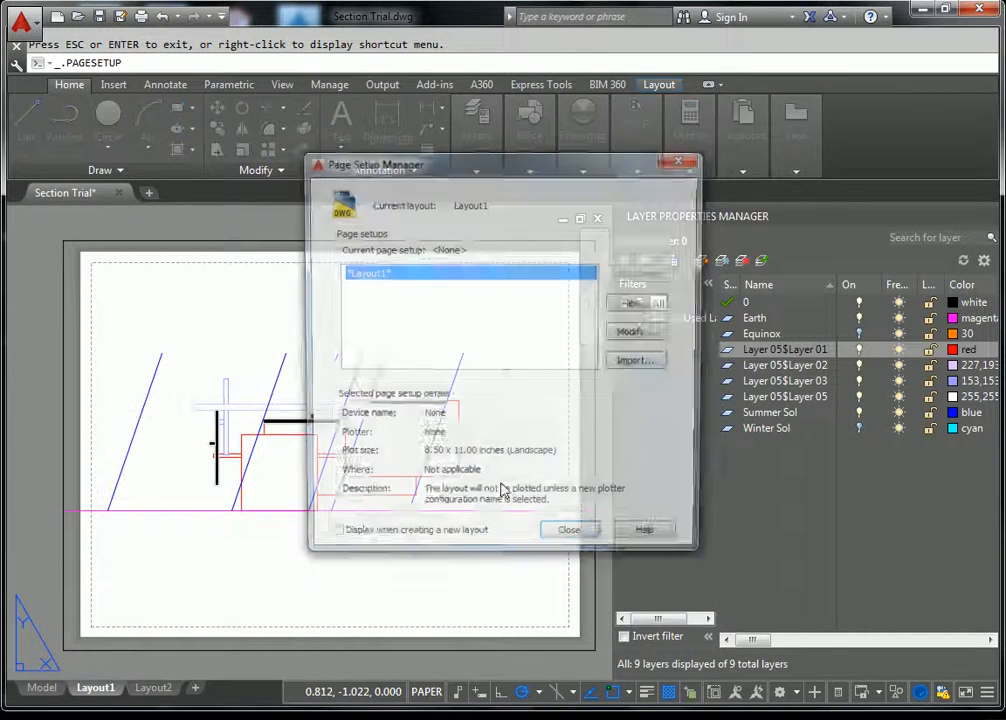
{"action": "left_click", "coordinate": [632, 336]}
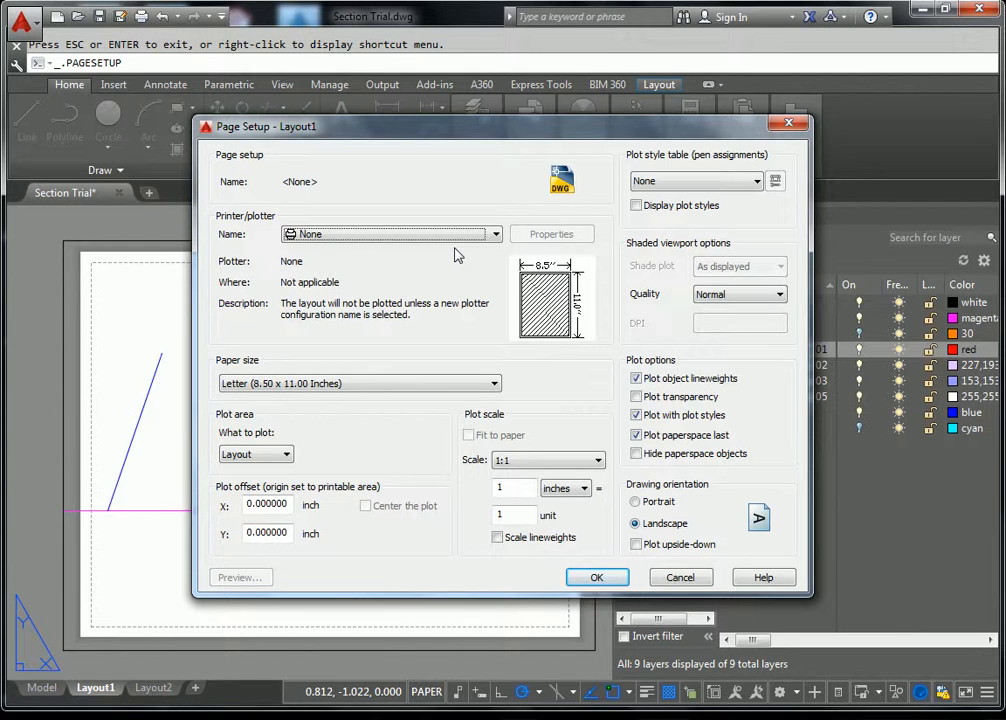
{"action": "left_click", "coordinate": [682, 399]}
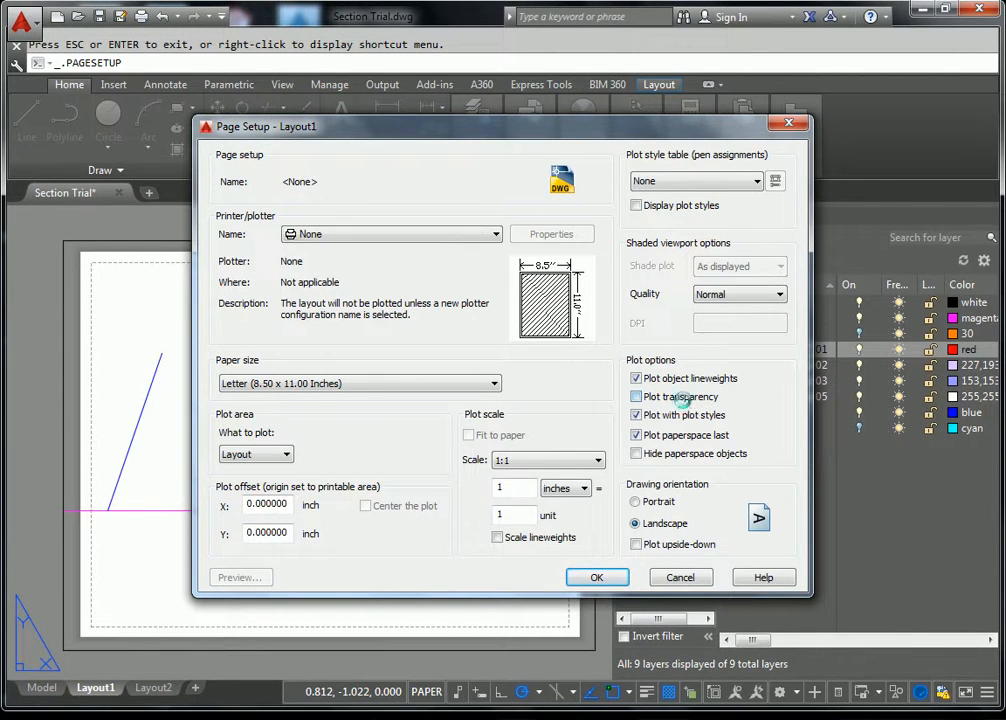
{"action": "left_click", "coordinate": [682, 399]}
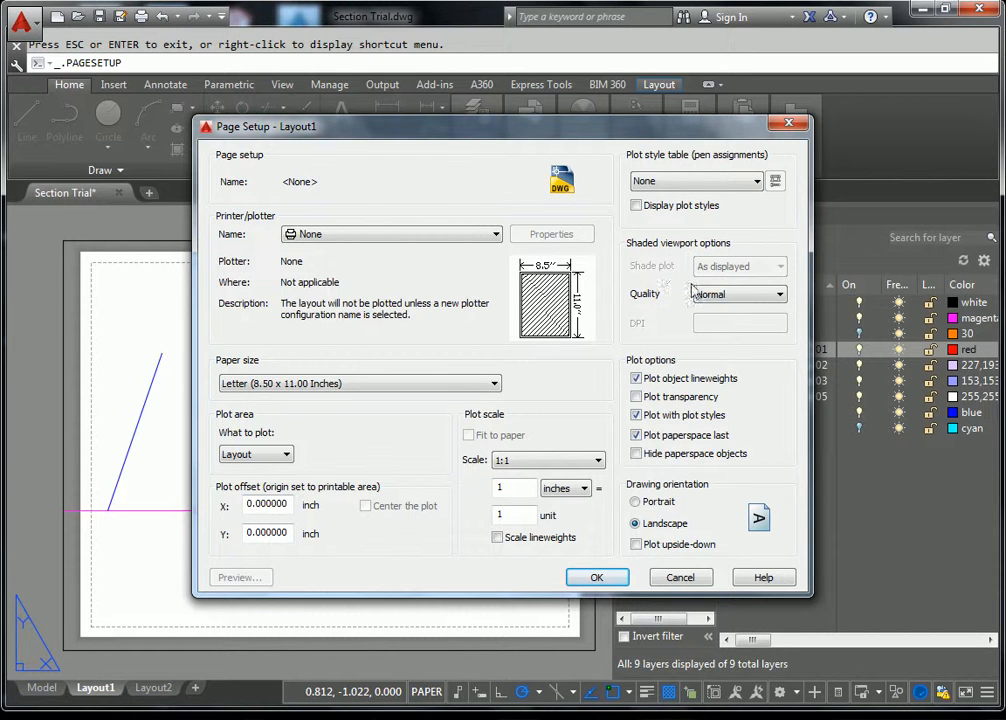
{"action": "left_click", "coordinate": [690, 183]}
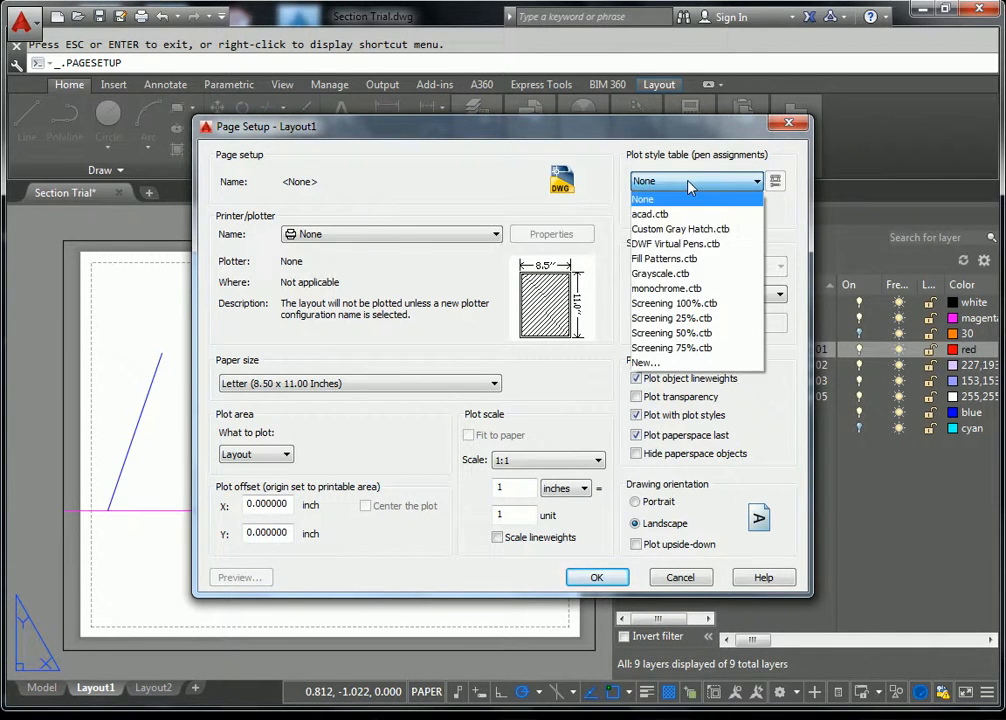
{"action": "left_click", "coordinate": [692, 183]}
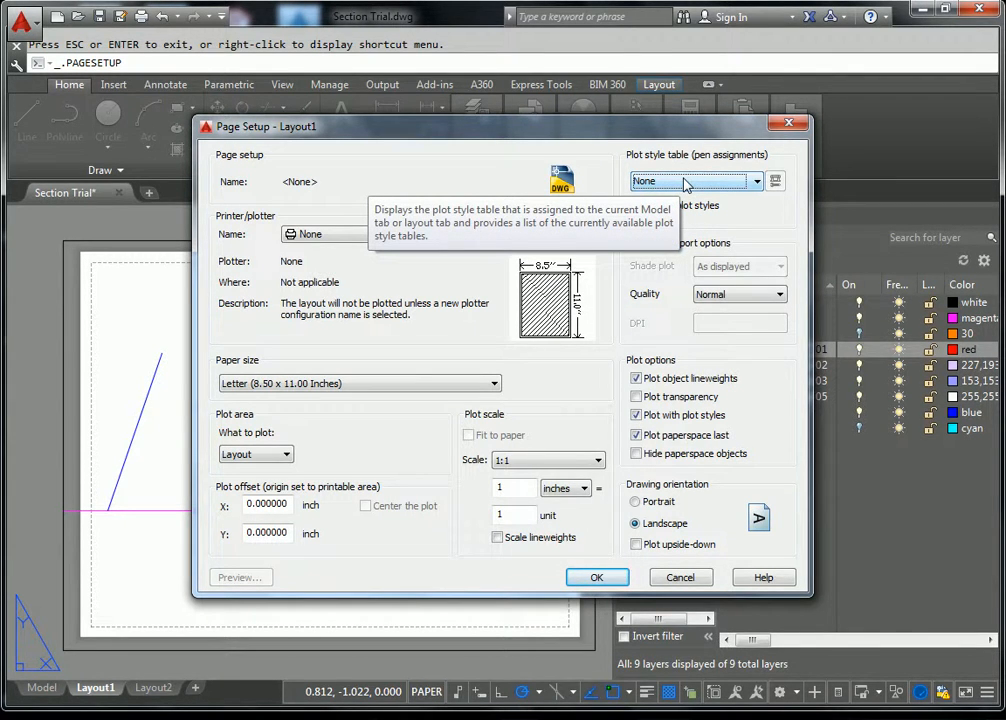
{"action": "left_click", "coordinate": [686, 184]}
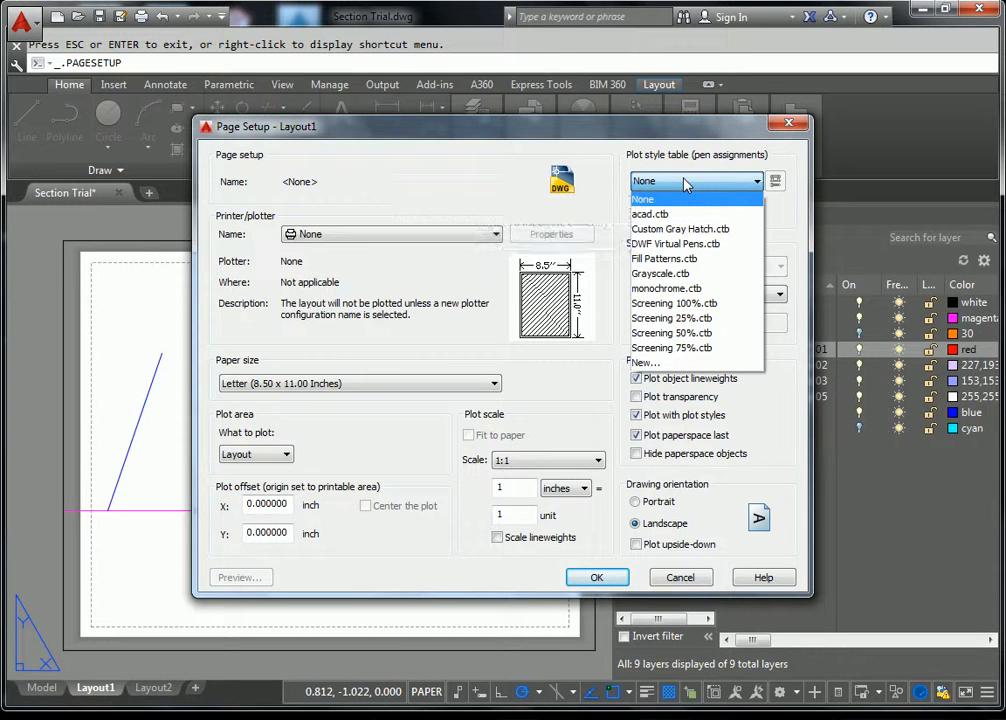
{"action": "left_click", "coordinate": [620, 156]}
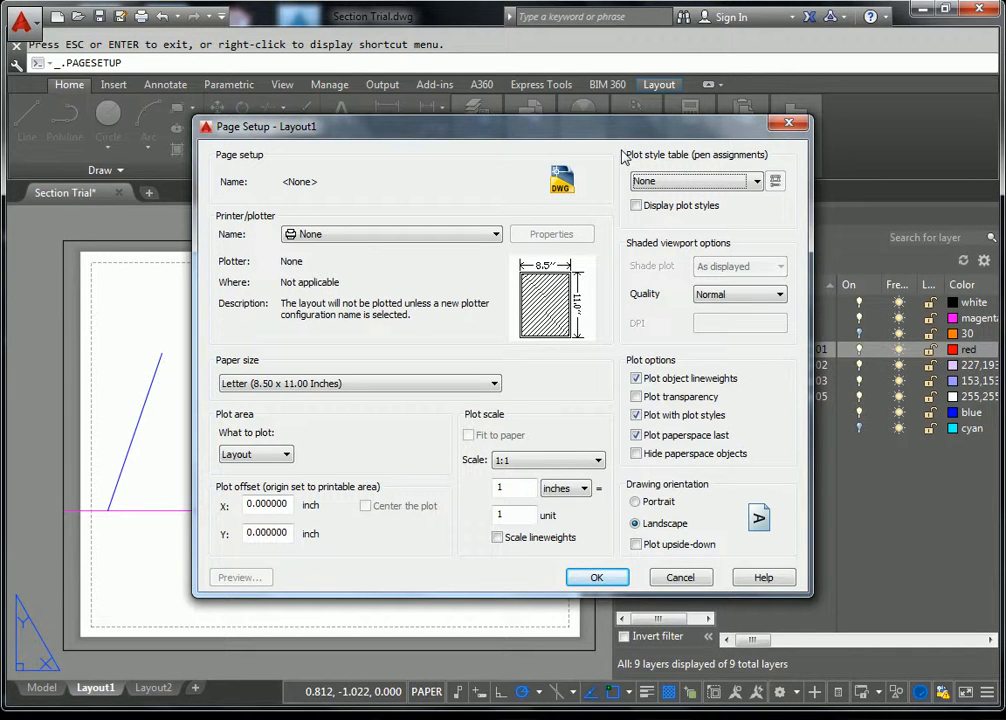
{"action": "left_click", "coordinate": [690, 181]}
{"action": "left_click", "coordinate": [665, 291]}
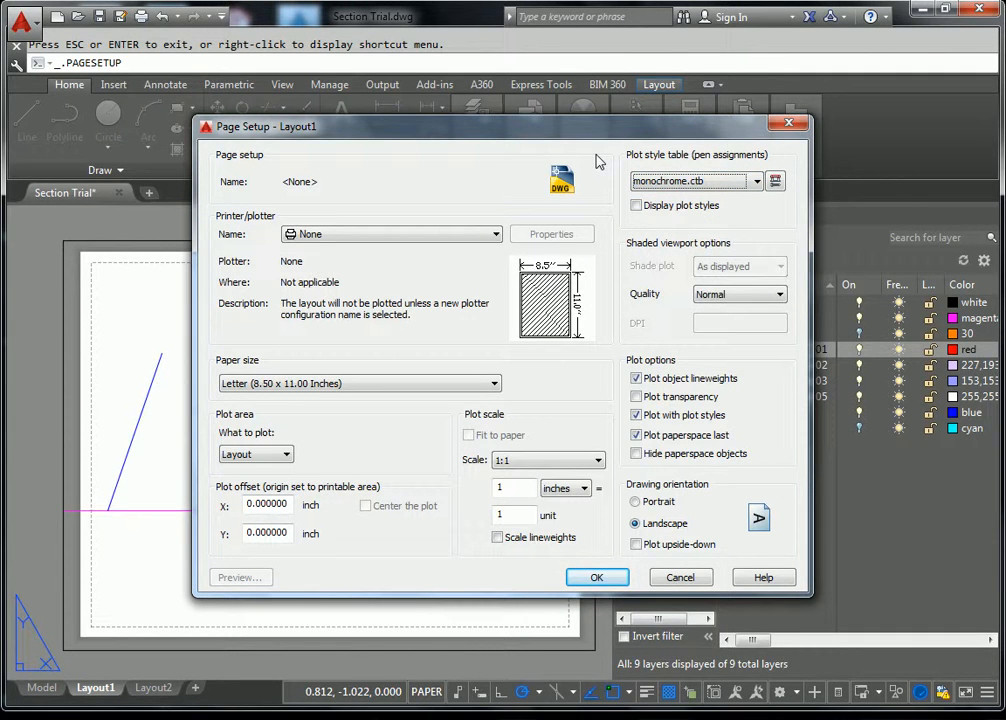
Set Layout1's page setup to the Adobe PDF plotter with Layout as the plot area, and apply it
{"action": "left_click_drag", "start_coordinate": [558, 112], "coordinate": [414, 112]}
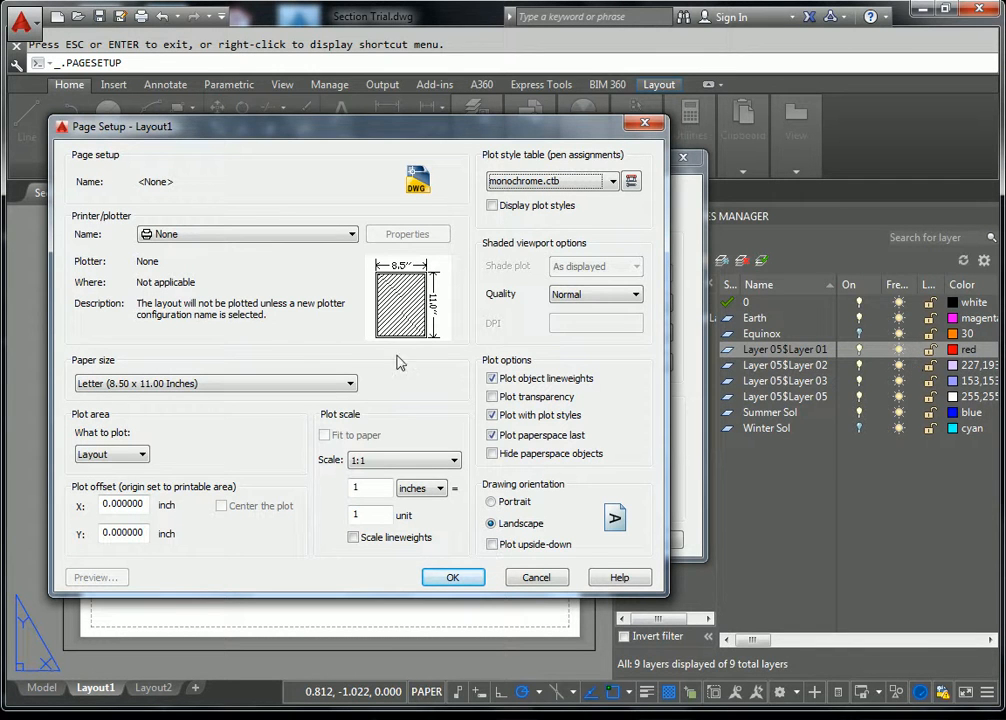
{"action": "left_click", "coordinate": [349, 236]}
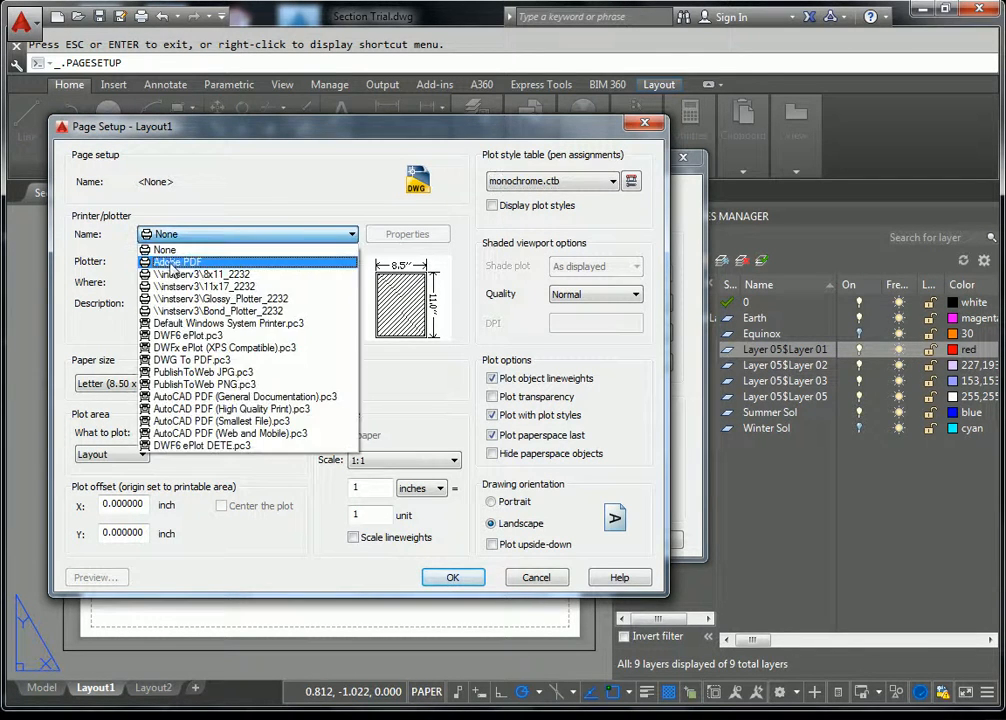
{"action": "left_click", "coordinate": [178, 263]}
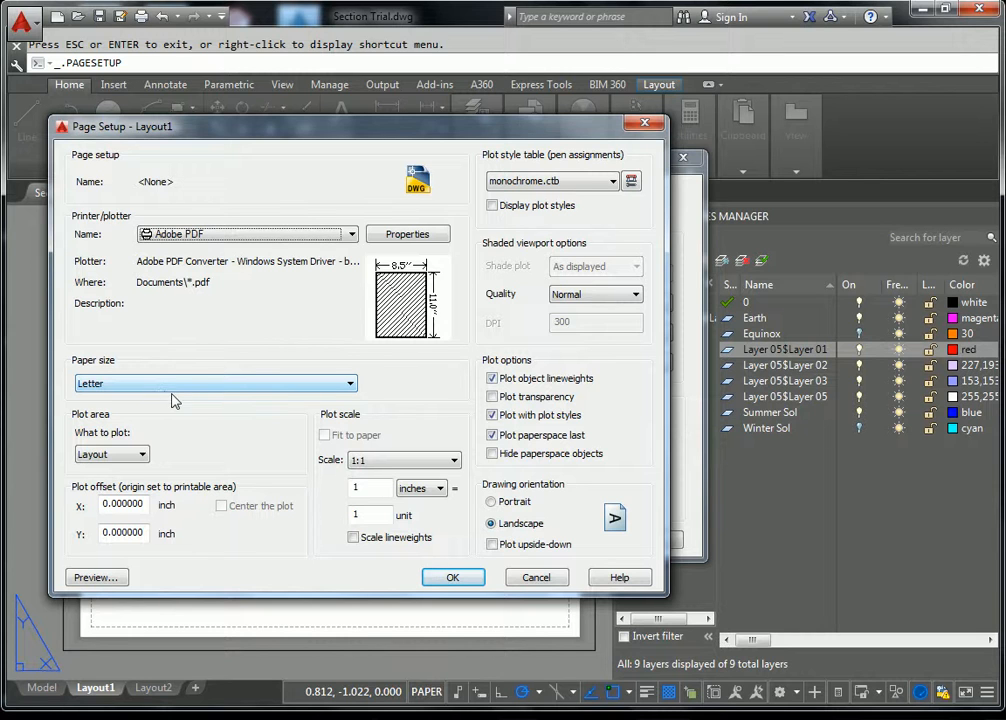
{"action": "left_click", "coordinate": [142, 456]}
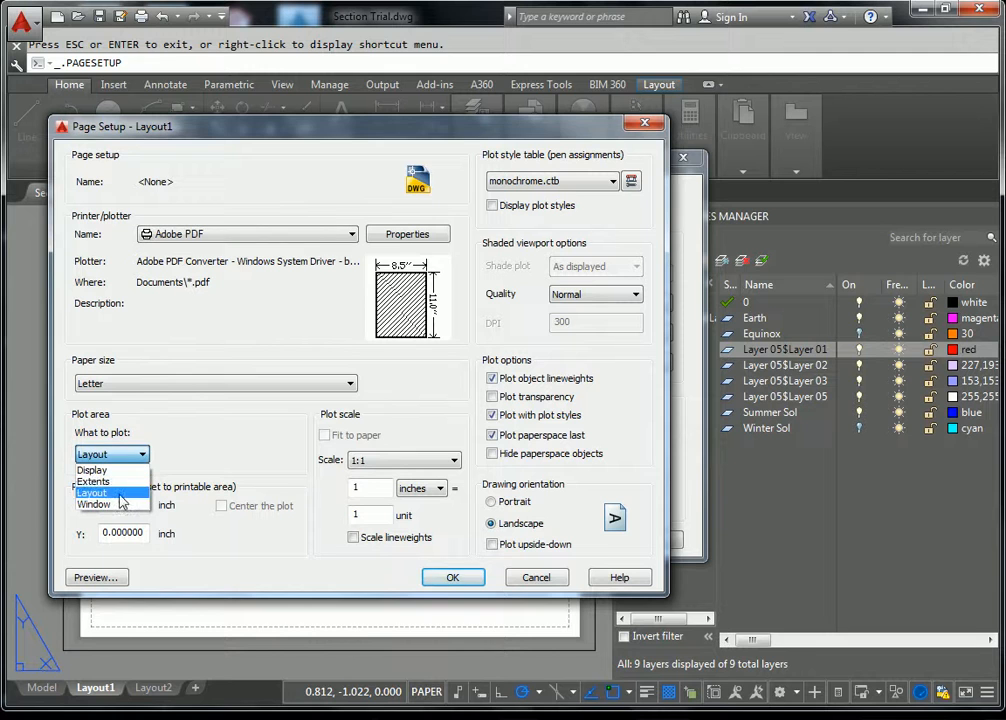
{"action": "left_click", "coordinate": [119, 495]}
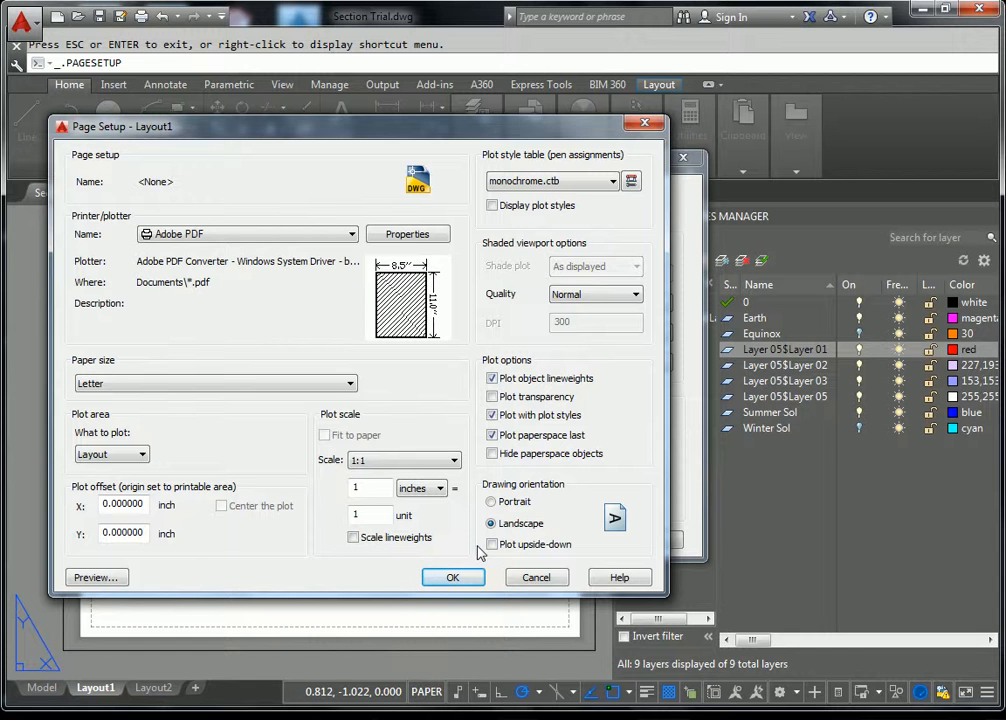
{"action": "left_click", "coordinate": [455, 580]}
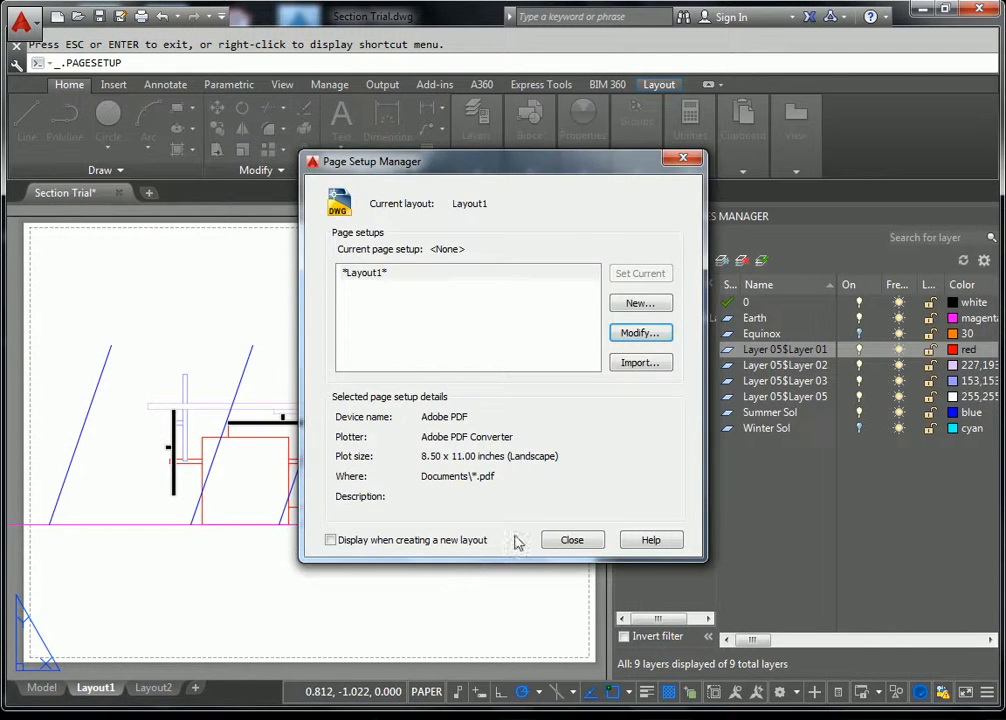
{"action": "left_click", "coordinate": [572, 540]}
{"action": "scroll", "coordinate": [467, 418], "scroll_direction": "down", "scroll_amount": 3}
{"action": "middle_click_drag", "start_coordinate": [467, 418], "coordinate": [381, 462]}
{"action": "scroll", "coordinate": [412, 462], "scroll_direction": "up", "scroll_amount": 2}
{"action": "scroll", "coordinate": [390, 480], "scroll_direction": "down", "scroll_amount": 2}
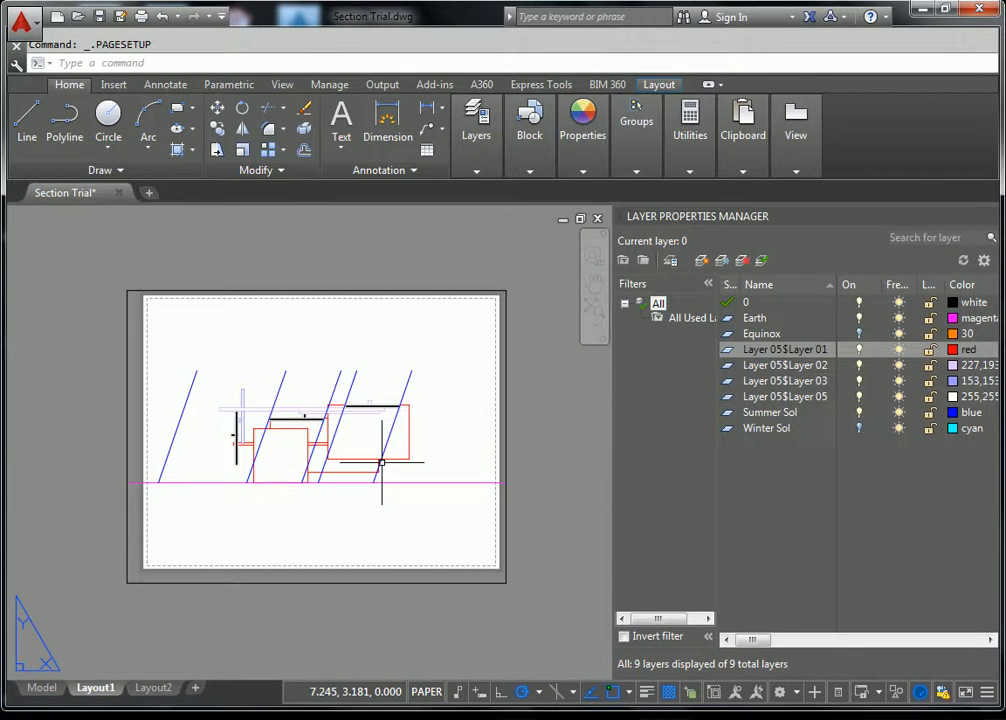